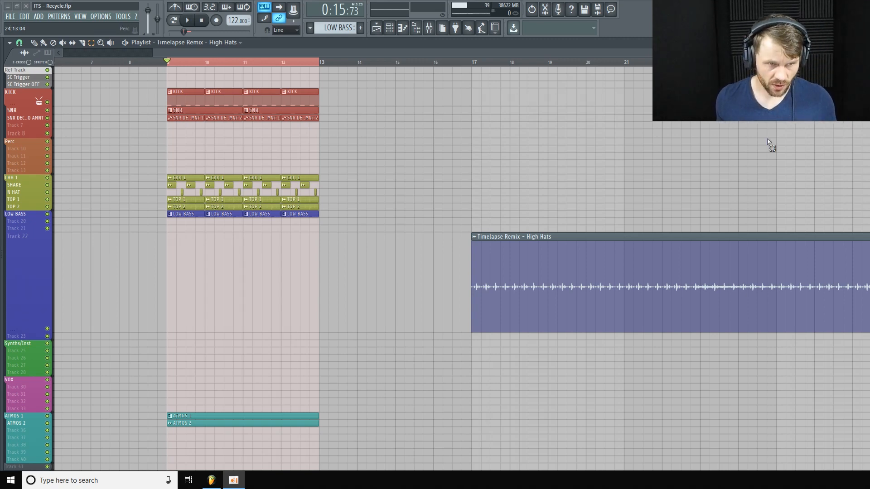
# - Deselect the clips and play the existing loop in bars 9 to 13
pyautogui.click(37, 323)
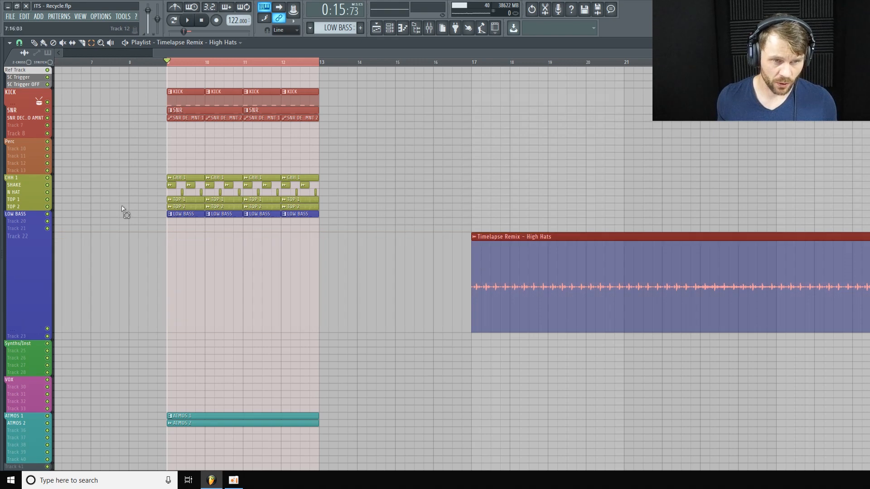
pyautogui.click(34, 43)
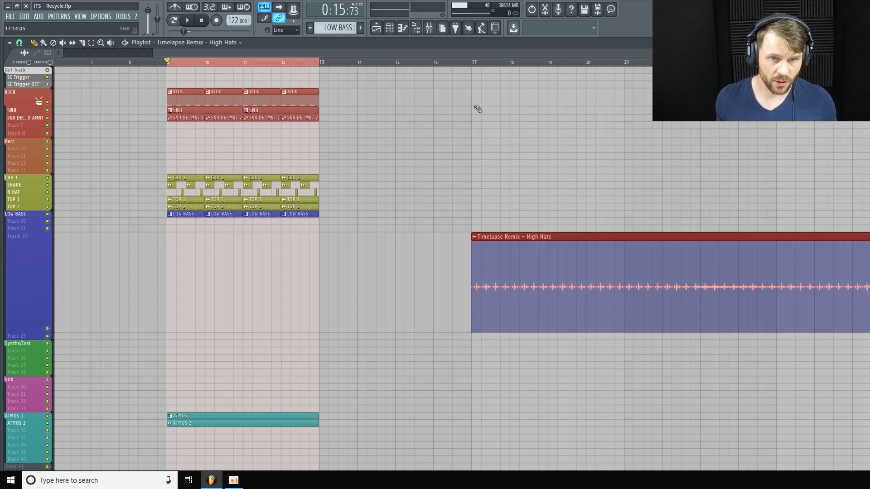
pyautogui.hotkey('ctrl', 'd')
pyautogui.press('space')
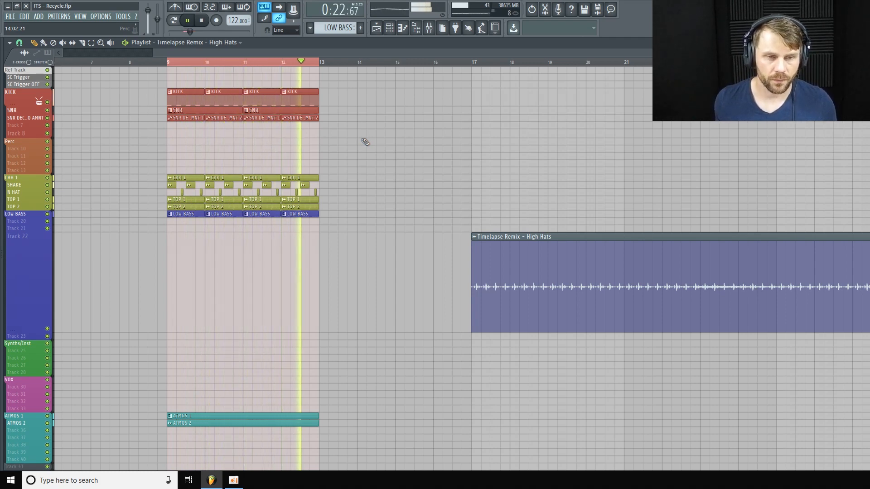
pyautogui.press('space')
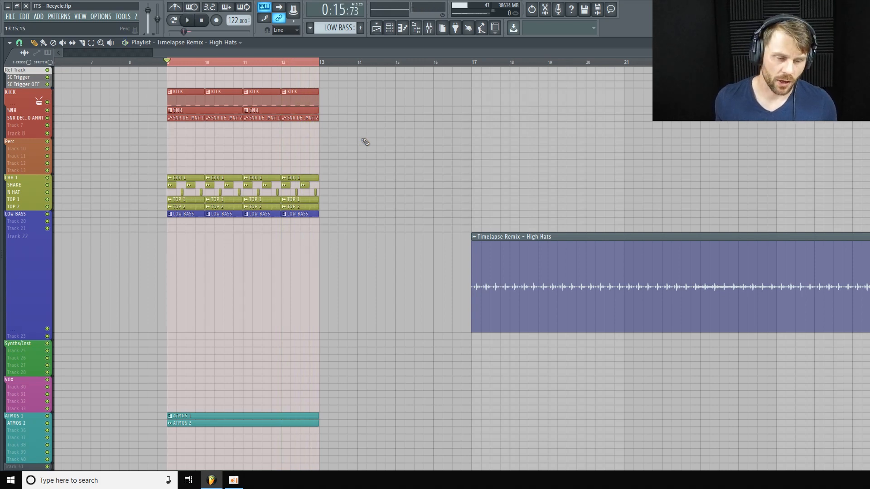
pyautogui.moveTo(181, 216); pyautogui.dragTo(287, 181)
pyautogui.keyDown('ctrl'); pyautogui.click(433, 142); pyautogui.keyUp('ctrl')
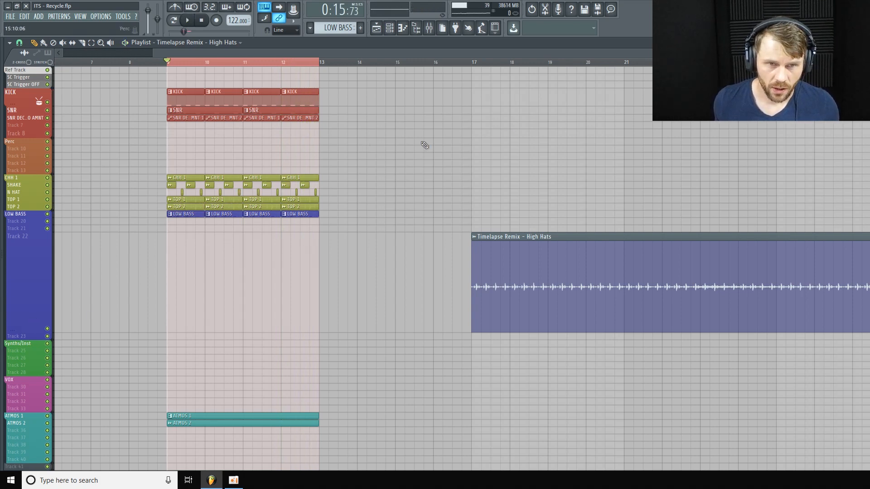
# - Clear the loop range by placing the playhead at bar 17, where the High Hats clip starts, and make Track 22 taller
pyautogui.moveTo(521, 51); pyautogui.dragTo(577, 56)
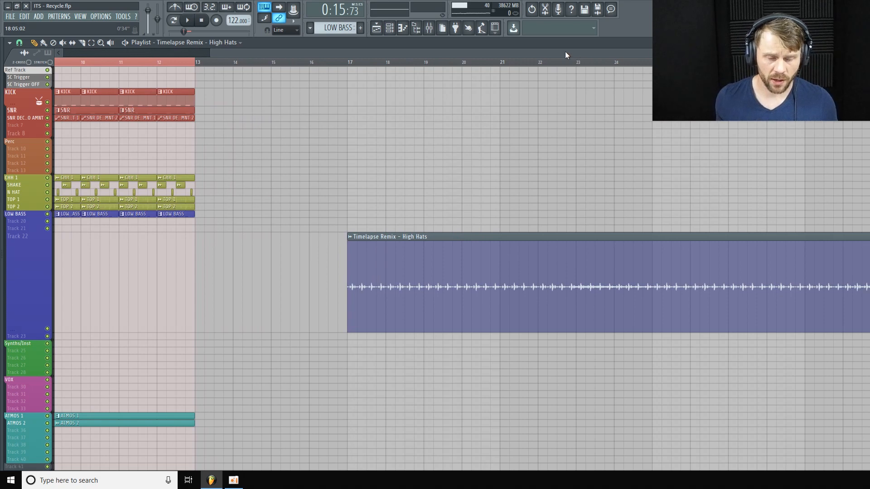
pyautogui.click(353, 63)
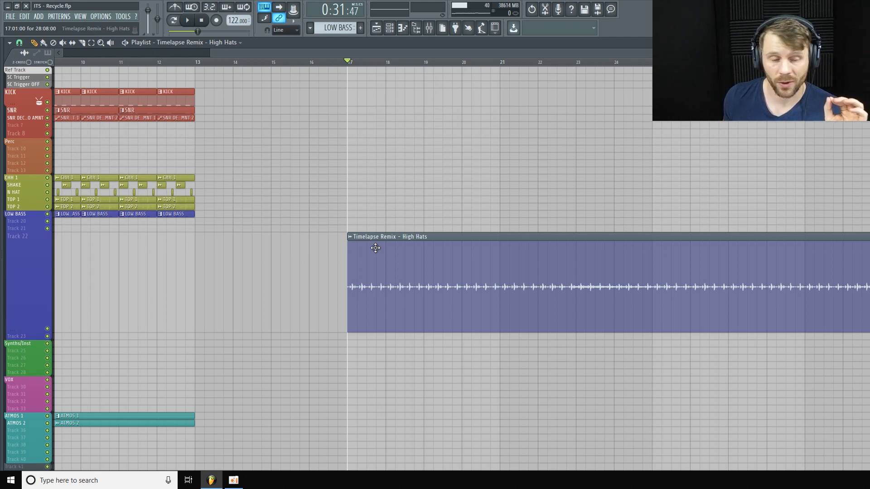
pyautogui.moveTo(27, 329); pyautogui.dragTo(27, 342)
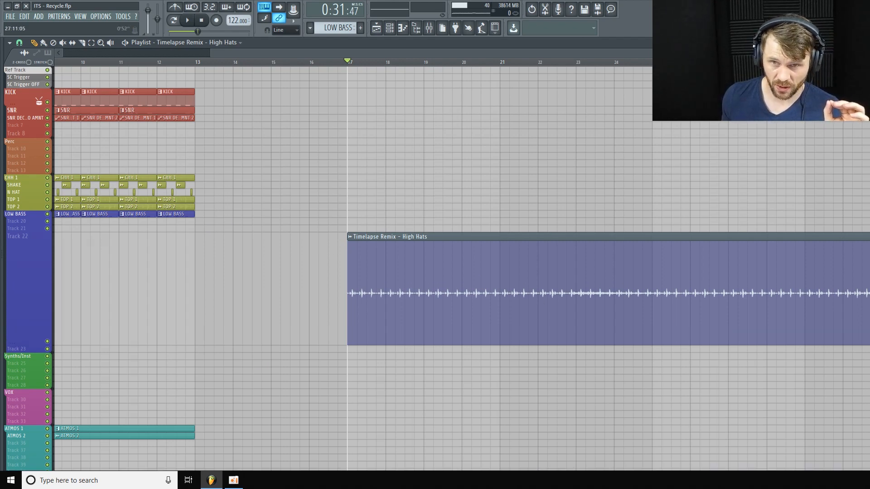
pyautogui.hscroll(3, 462, 268)
pyautogui.hscroll(-2, 462, 269)
pyautogui.moveTo(738, 53); pyautogui.dragTo(763, 53)
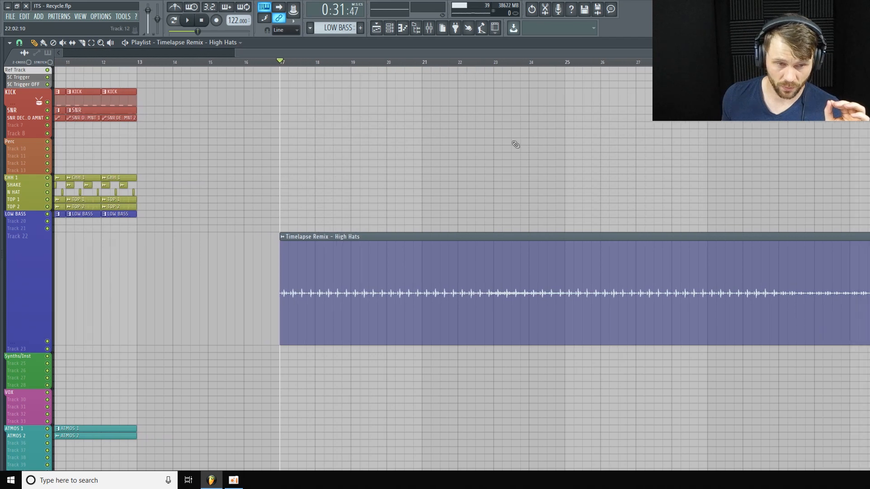
# - Audition the Timelapse Remix - High Hats clip from about bar 22 and again from about bar 23, enlarging Track 22 further
pyautogui.moveTo(517, 68); pyautogui.dragTo(464, 68)
pyautogui.press('space')
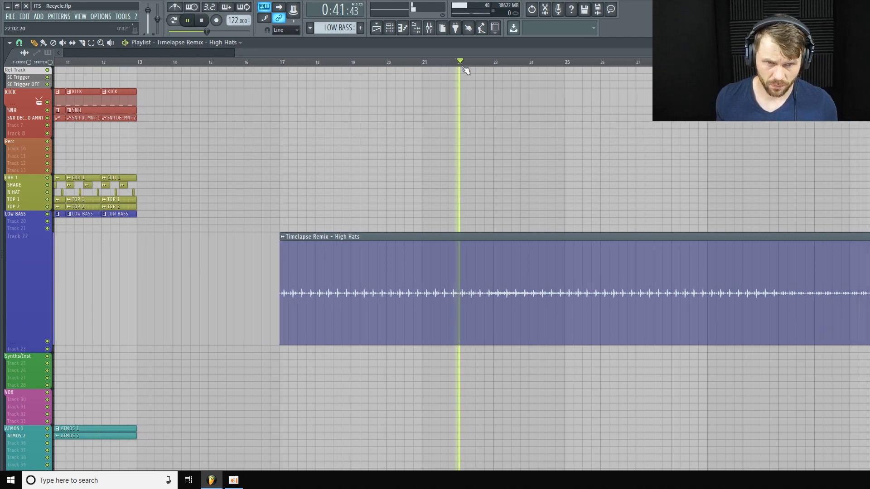
pyautogui.scroll(-1, 74, 341)
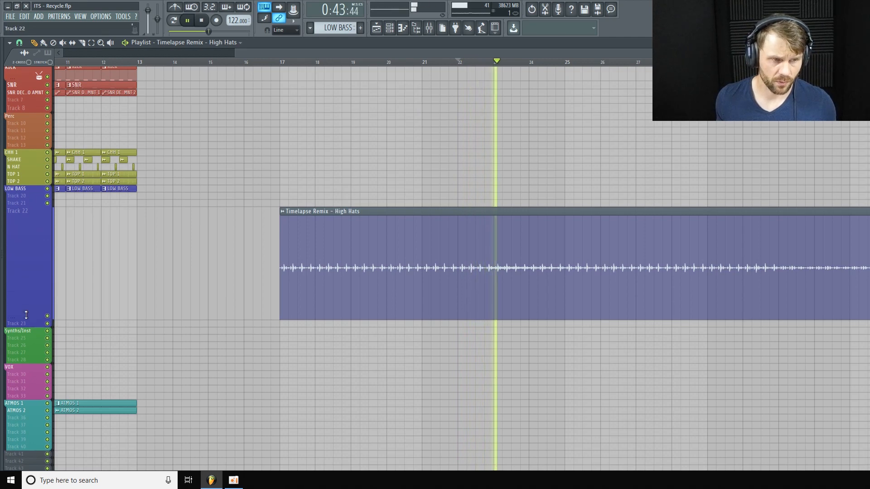
pyautogui.moveTo(25, 320); pyautogui.dragTo(25, 359)
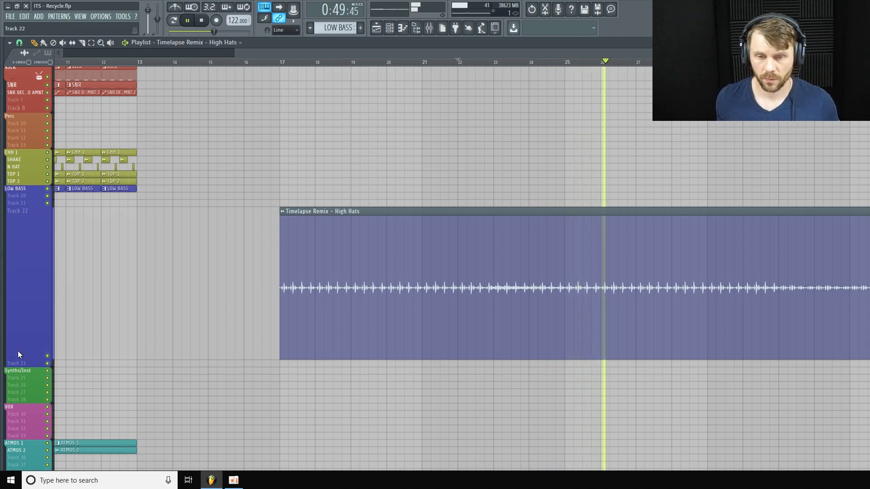
pyautogui.press('space')
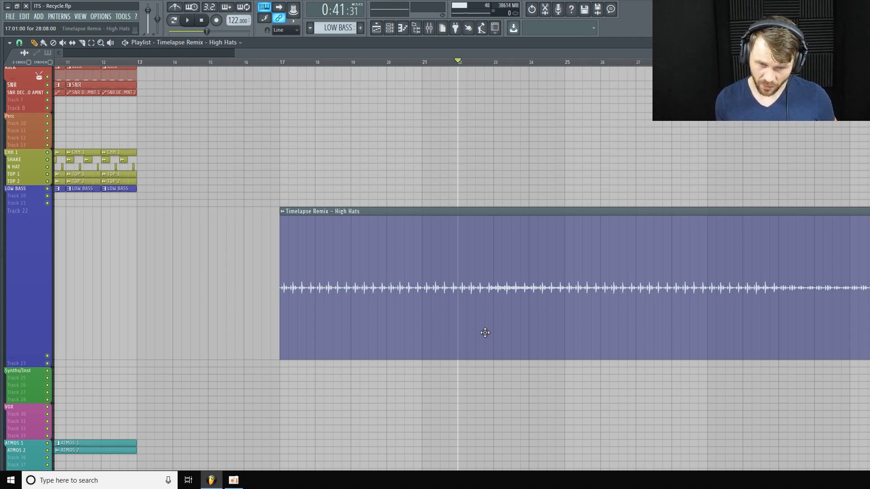
pyautogui.click(498, 62)
pyautogui.press('space')
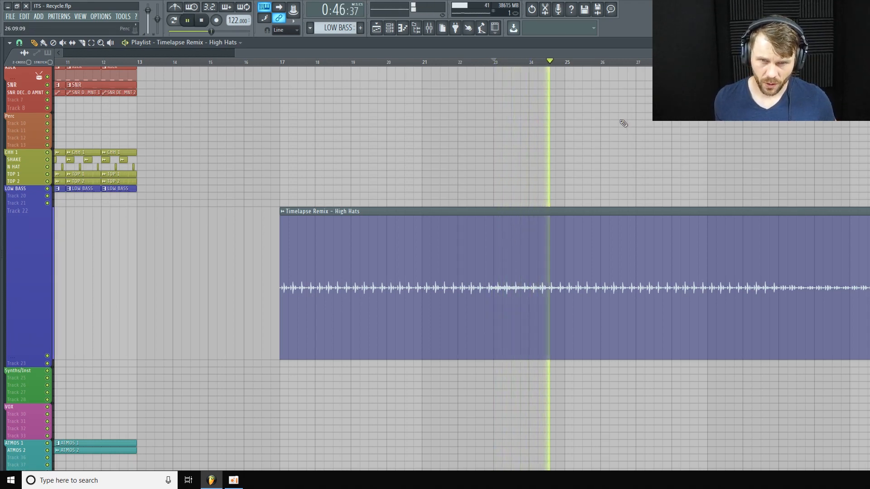
pyautogui.press('space')
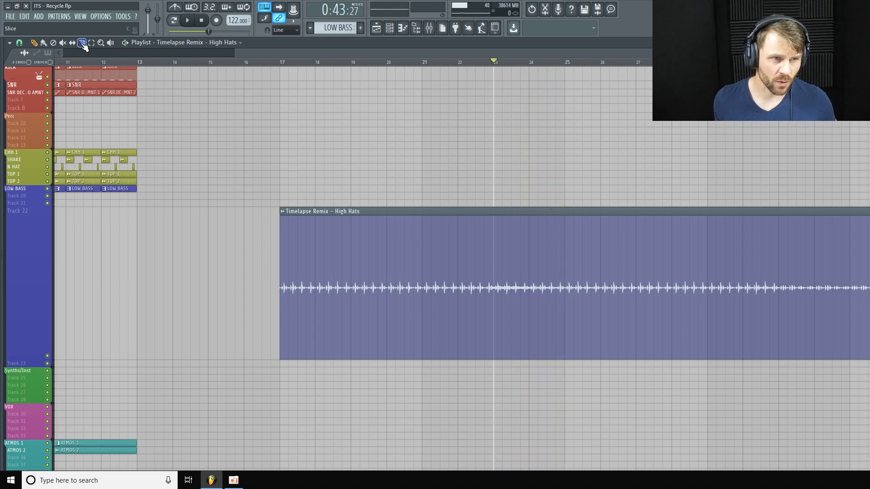
# - Slice the Timelapse Remix - High Hats clip at bars 25 and 27 and delete the parts before and after that segment
pyautogui.moveTo(565, 207); pyautogui.dragTo(571, 361)
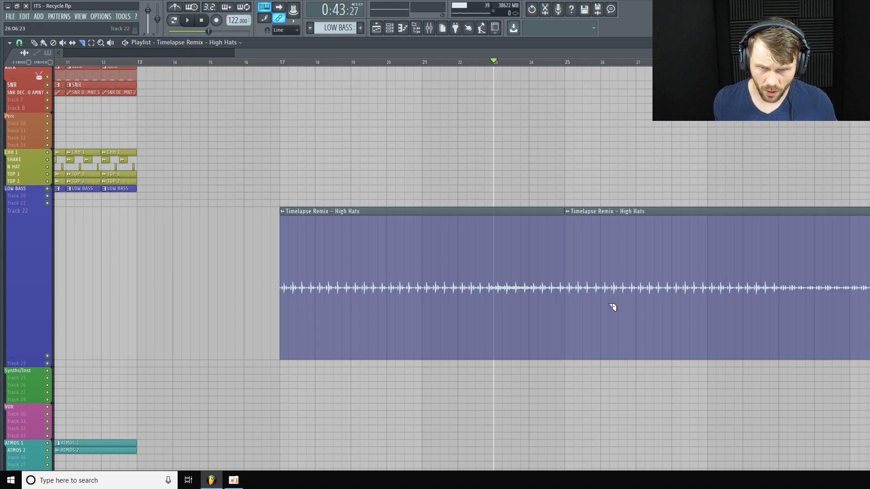
pyautogui.moveTo(636, 207); pyautogui.dragTo(642, 353)
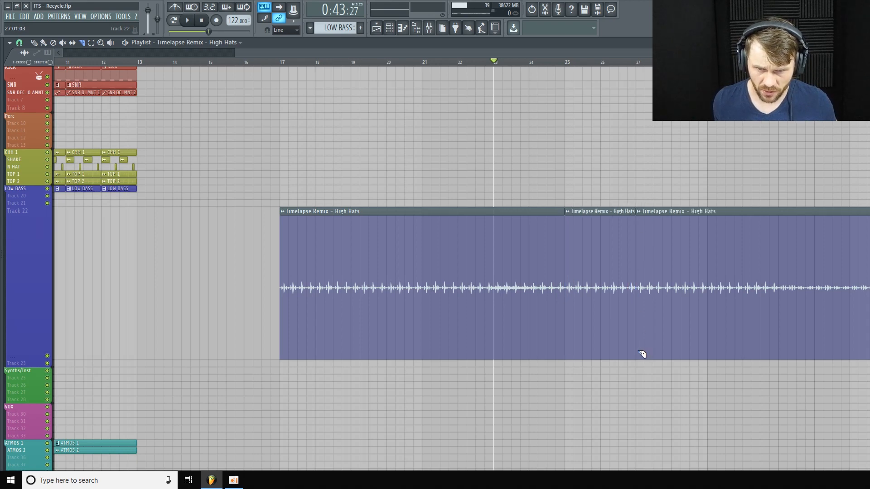
pyautogui.click(34, 43)
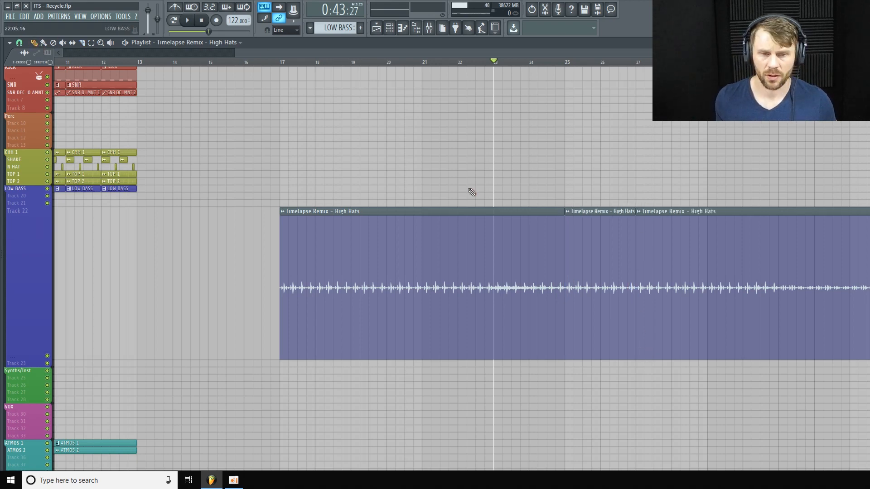
pyautogui.rightClick(499, 227)
pyautogui.rightClick(735, 215)
# - Place the two-bar High Hats segment at bar 9 on Track 22 and repeat it at bar 11
pyautogui.rightClick(619, 266)
pyautogui.moveTo(1, 267); pyautogui.dragTo(260, 269)
pyautogui.click(299, 296)
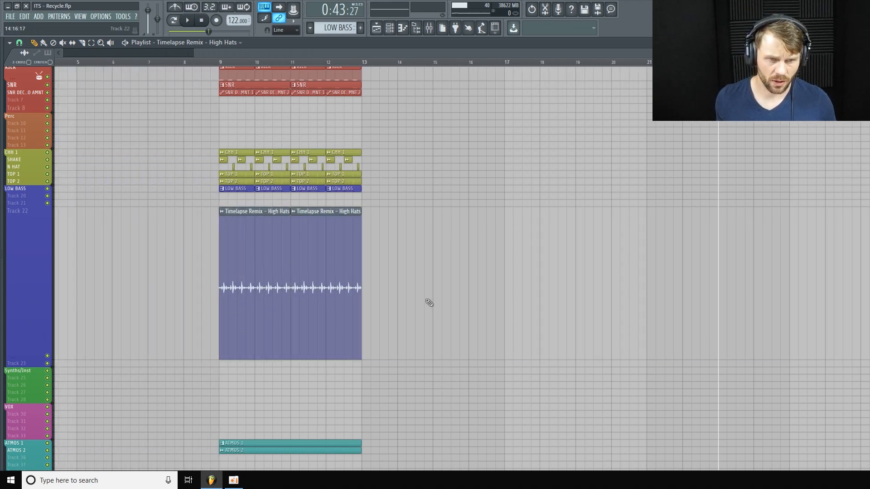
# - Reduce Track 22's height and set the loop range to bars 9 through 12, ending at bar 13
pyautogui.moveTo(49, 360); pyautogui.dragTo(49, 290)
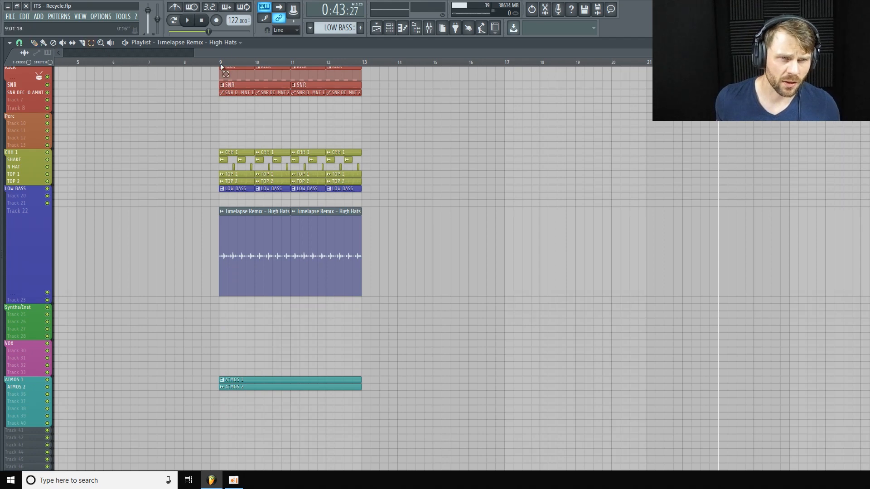
pyautogui.moveTo(222, 65); pyautogui.dragTo(356, 109)
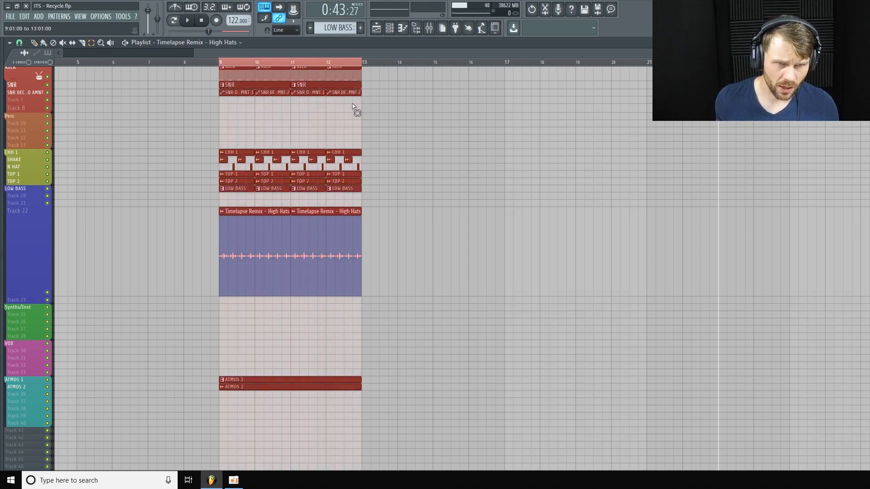
pyautogui.click(451, 210)
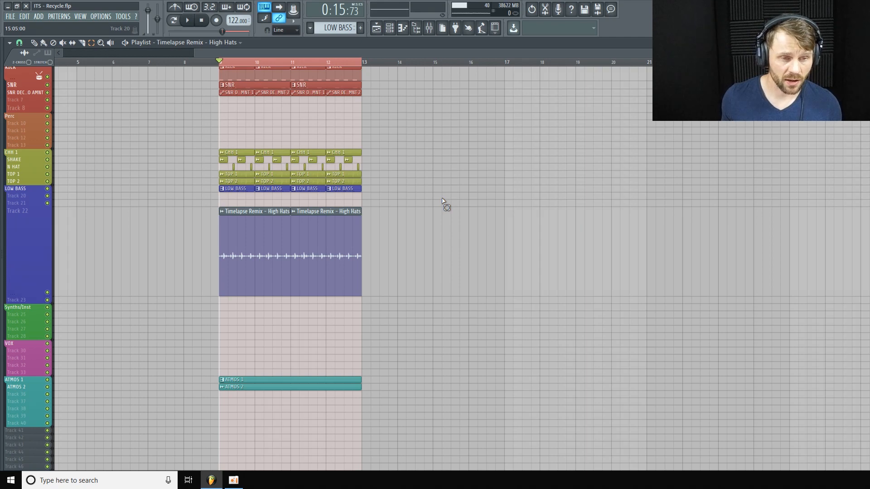
pyautogui.click(26, 292)
pyautogui.click(121, 255)
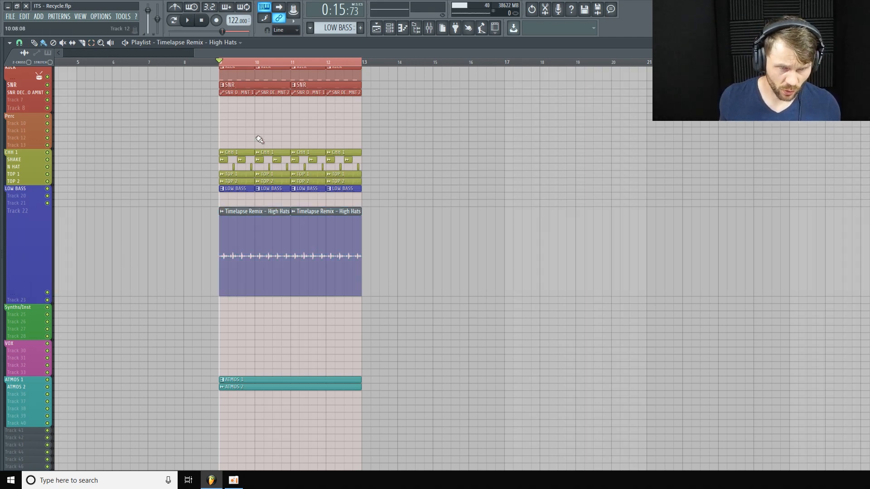
pyautogui.moveTo(27, 296)
pyautogui.mouseDown()
pyautogui.moveTo(36, 261)
pyautogui.moveTo(36, 286)
pyautogui.mouseUp()
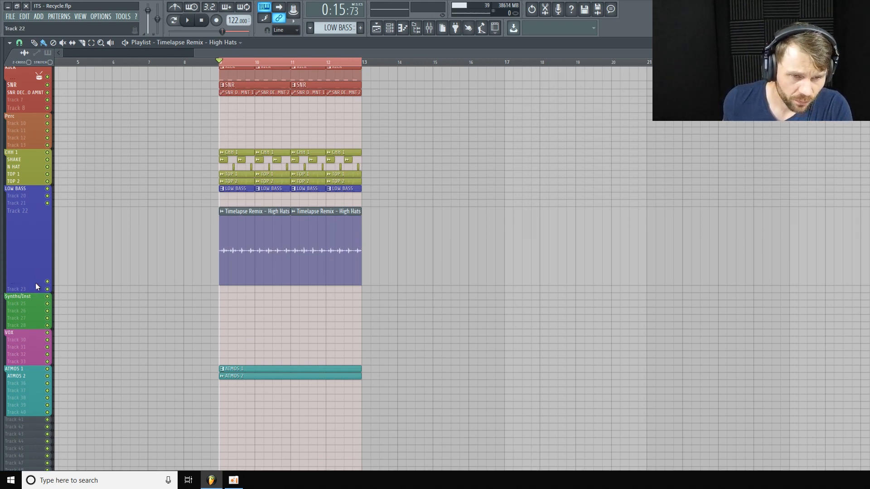
# - Set the Timelapse Remix - High Hats channel's time-stretching mode to Stretch, its pitch range to 12, and lower its pitch
pyautogui.click(429, 27)
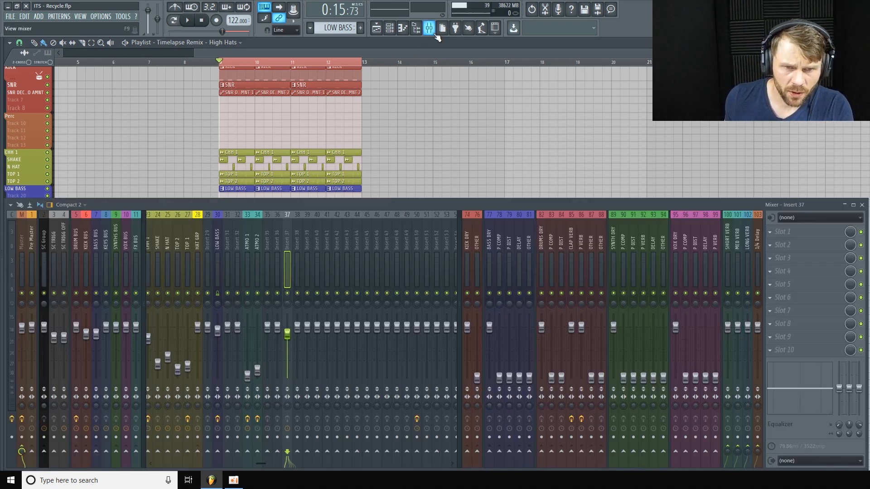
pyautogui.click(389, 28)
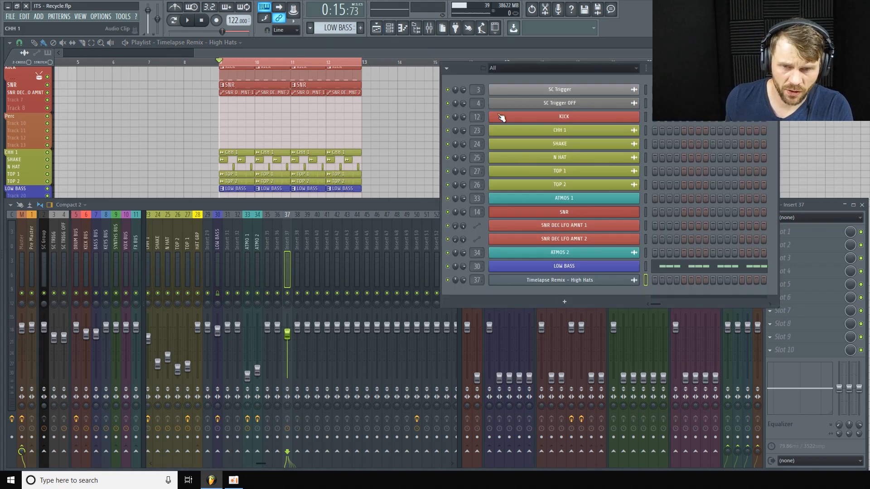
pyautogui.click(582, 281)
pyautogui.moveTo(208, 68); pyautogui.dragTo(196, 67)
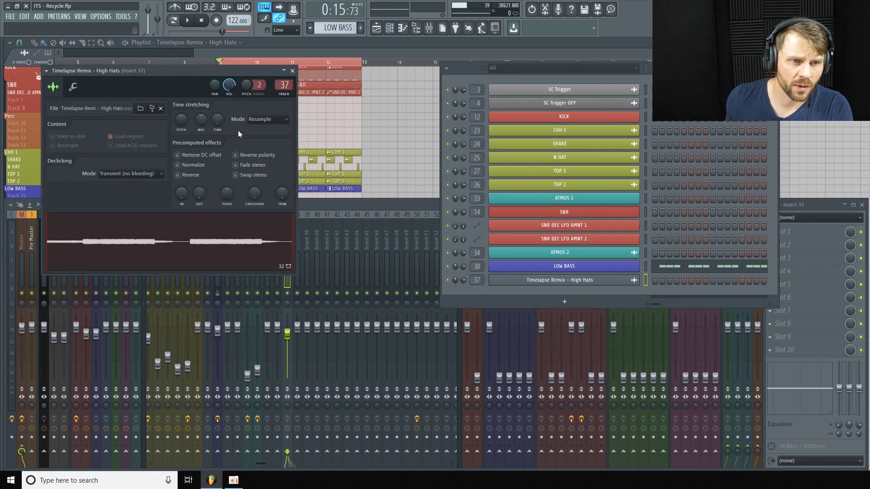
pyautogui.click(274, 119)
pyautogui.click(264, 146)
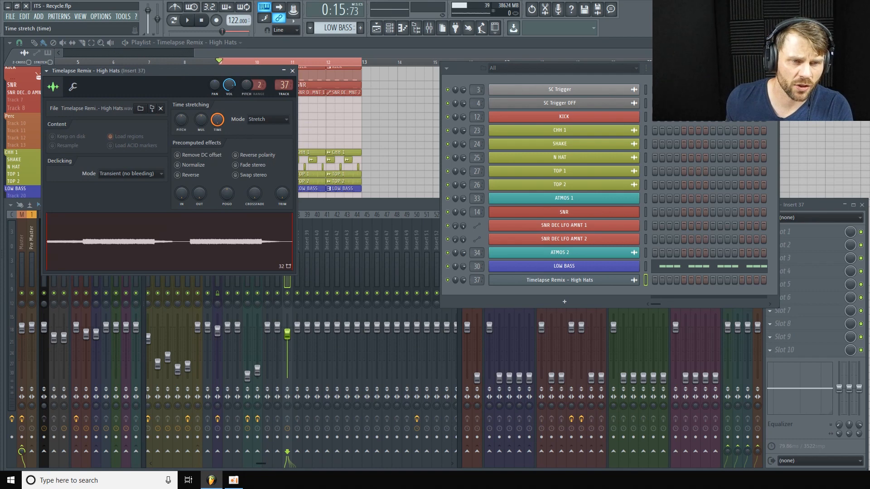
pyautogui.moveTo(217, 120)
pyautogui.mouseDown()
pyautogui.moveTo(218, 107)
pyautogui.moveTo(219, 132)
pyautogui.mouseUp()
pyautogui.moveTo(259, 85); pyautogui.dragTo(248, 114)
# - Mute the LOW BASS mixer track and slightly lower the Insert 37 fader while the loop plays
pyautogui.click(380, 206)
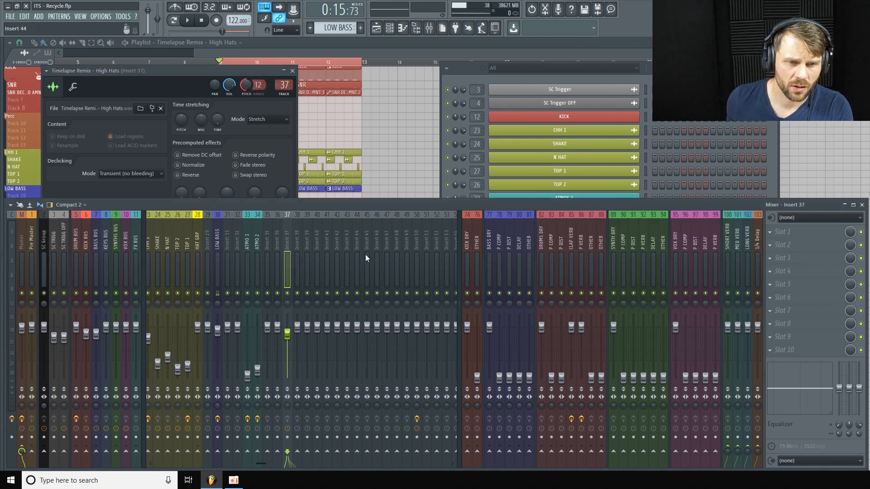
pyautogui.click(218, 294)
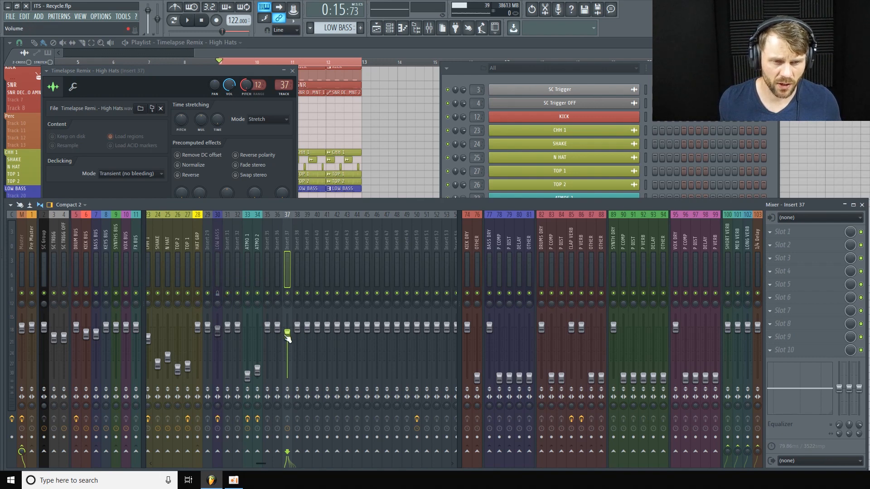
pyautogui.press('space')
pyautogui.moveTo(287, 335); pyautogui.dragTo(290, 343)
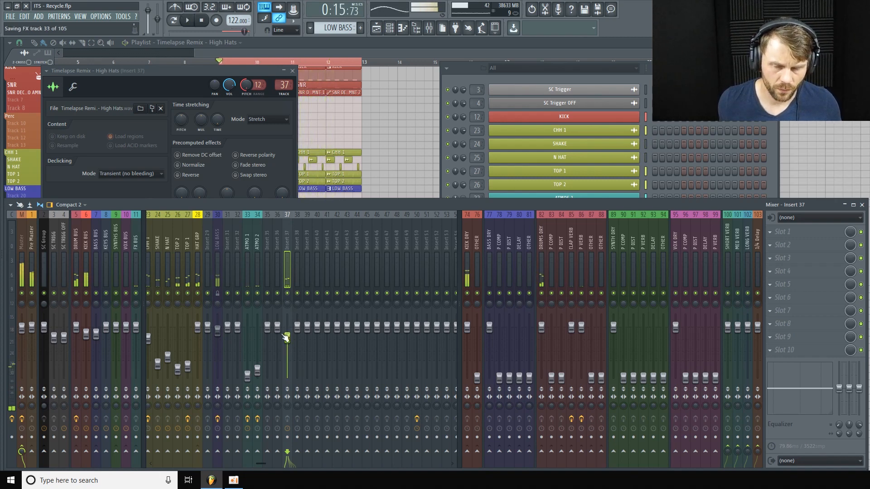
pyautogui.press('space')
# - Load Fruity Parametric EQ 2 into the first effect slot of Insert 37 and move its window clear of the mixer's effect slots
pyautogui.click(810, 232)
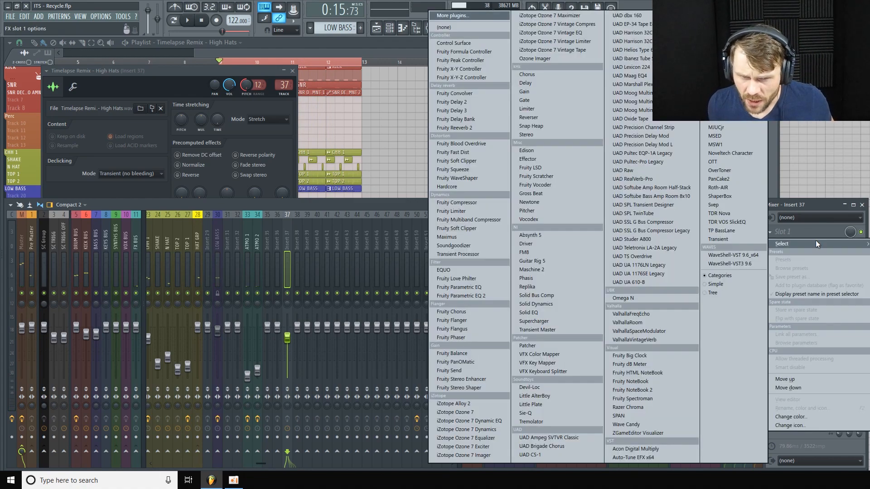
pyautogui.click(483, 296)
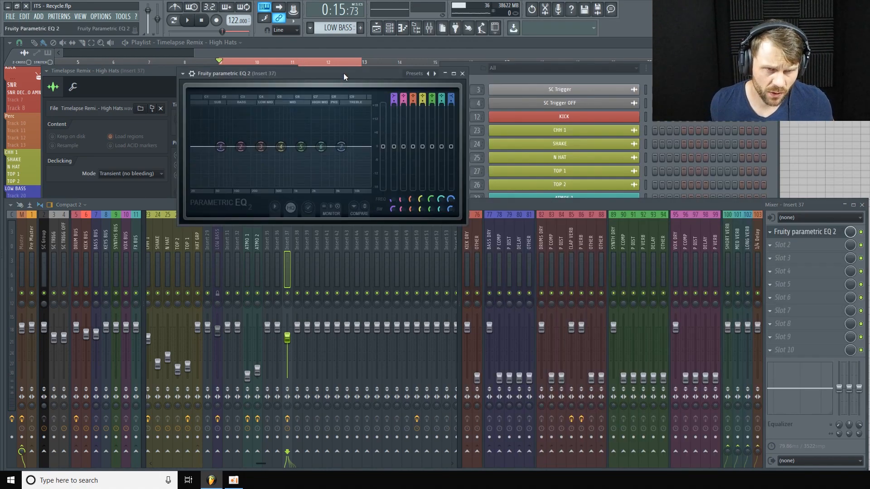
pyautogui.moveTo(343, 72); pyautogui.dragTo(276, 113)
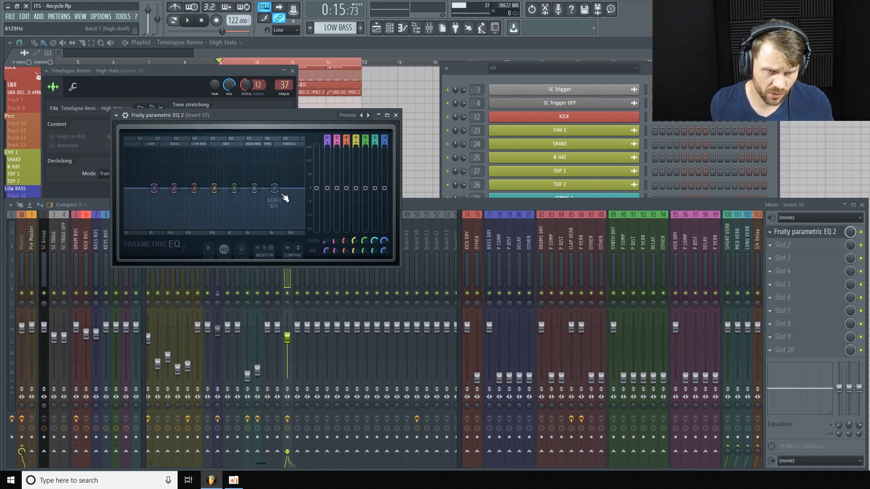
pyautogui.rightClick(154, 189)
pyautogui.moveTo(168, 212)
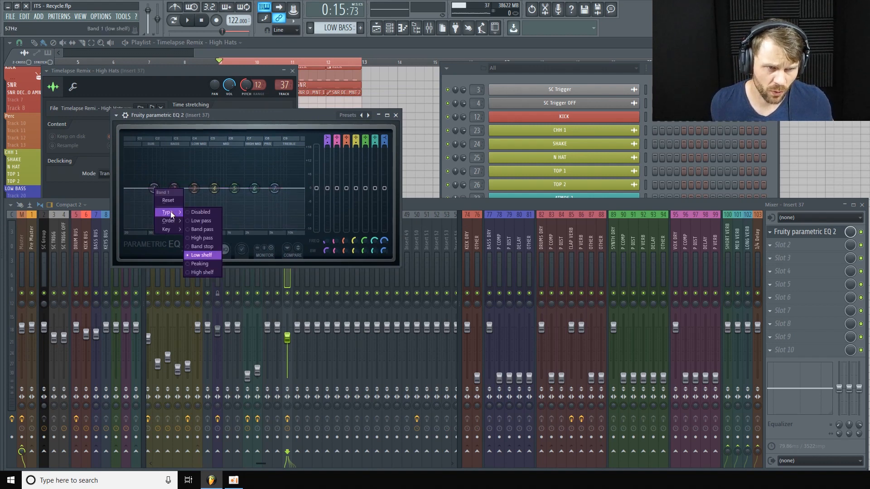
pyautogui.click(214, 222)
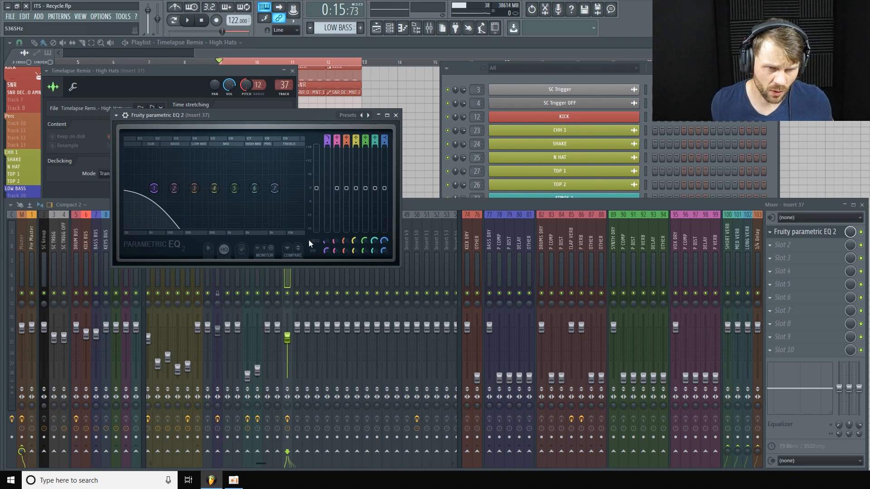
# - Set band 1 of the EQ to High pass and move its cutoff up to about 289 Hz
pyautogui.rightClick(154, 189)
pyautogui.moveTo(172, 216)
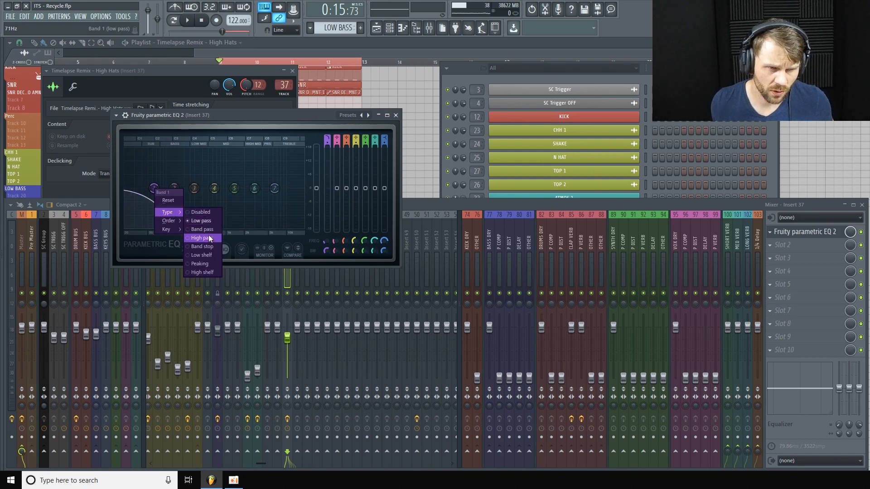
pyautogui.click(206, 239)
pyautogui.moveTo(163, 188); pyautogui.dragTo(193, 188)
pyautogui.moveTo(194, 188); pyautogui.dragTo(194, 188)
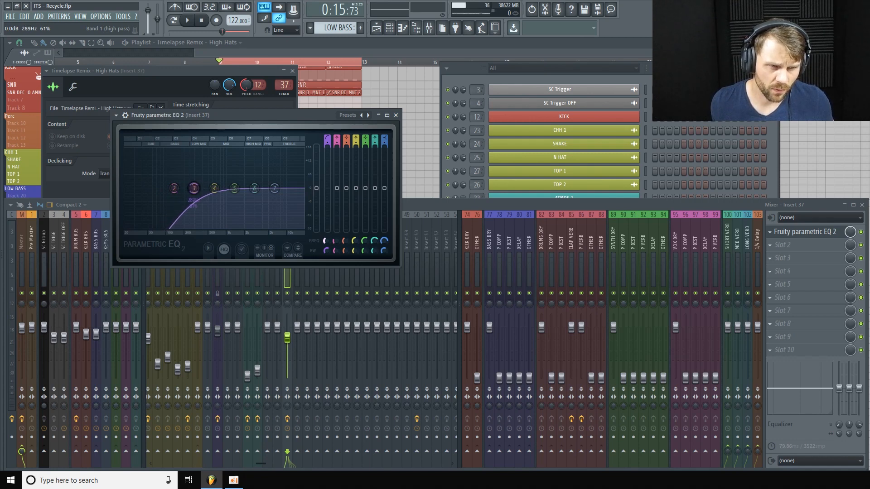
pyautogui.moveTo(195, 188); pyautogui.dragTo(194, 188)
# - Set EQ band 7 to Low pass and lower its cutoff to about 3925 Hz while the loop plays
pyautogui.rightClick(276, 189)
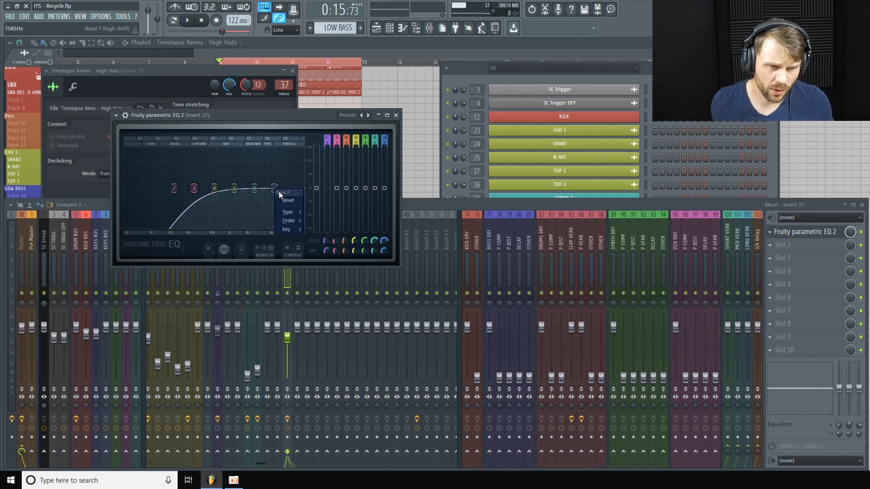
pyautogui.moveTo(303, 212)
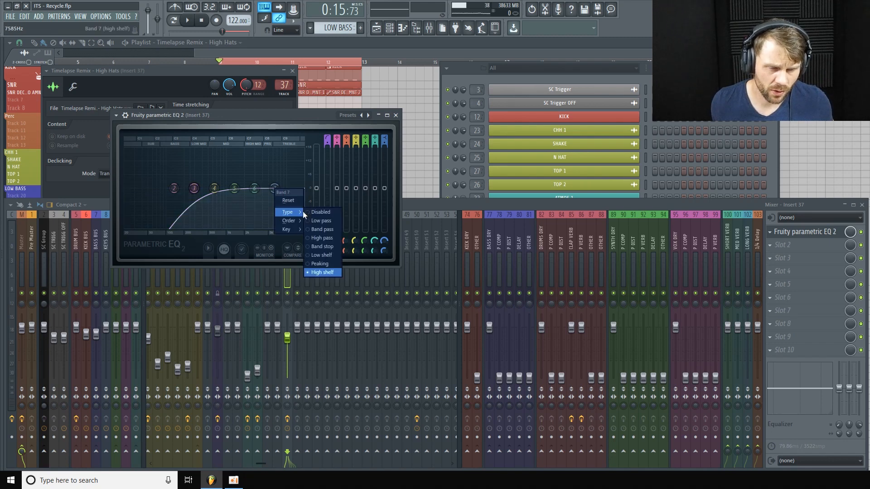
pyautogui.click(329, 219)
pyautogui.moveTo(387, 252)
pyautogui.mouseDown()
pyautogui.moveTo(385, 230)
pyautogui.moveTo(384, 262)
pyautogui.moveTo(383, 241)
pyautogui.mouseUp()
pyautogui.press('space')
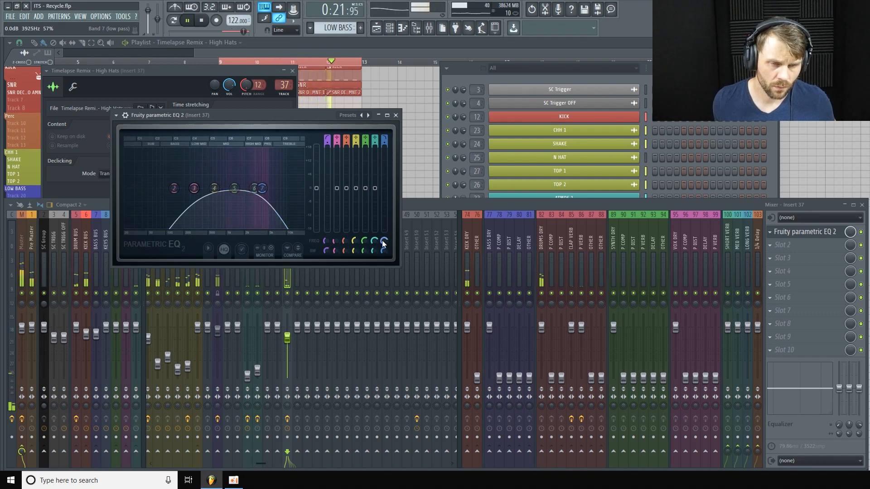
pyautogui.press('space')
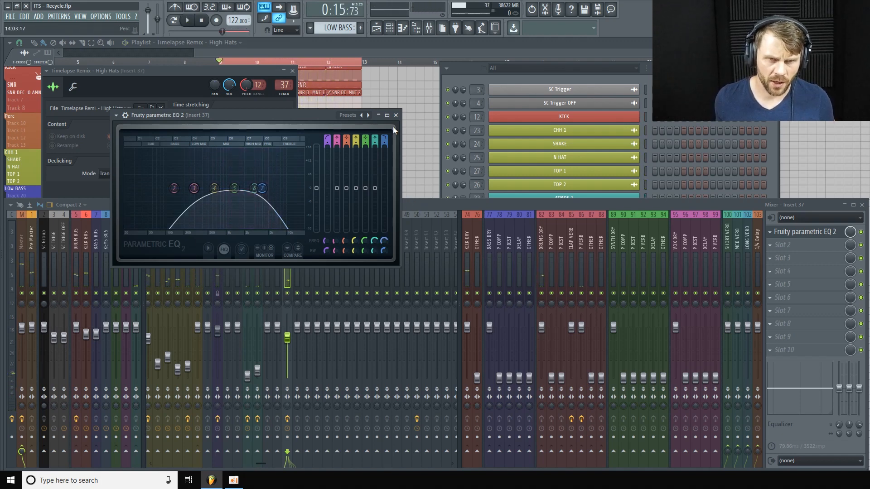
# - Close the EQ, load Fruity Delay 3 into the second effect slot of Insert 37 and lower its wet output to about 48.6%
pyautogui.moveTo(327, 115); pyautogui.dragTo(297, 116)
pyautogui.click(366, 116)
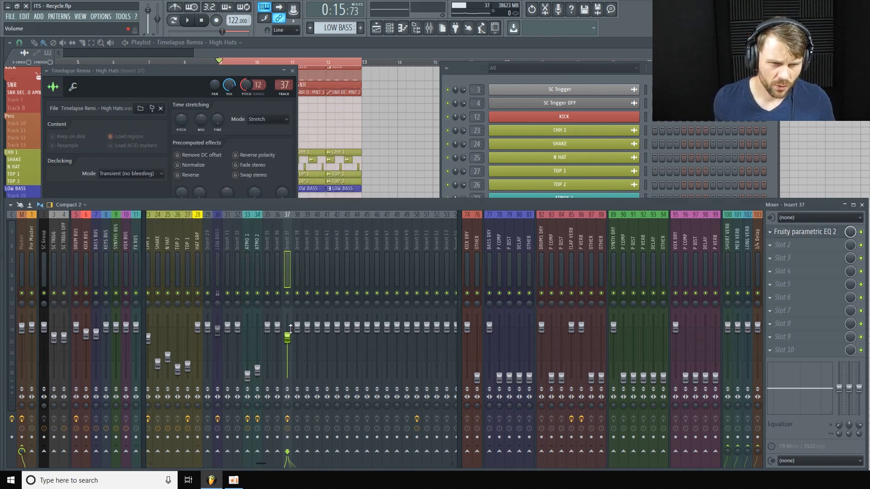
pyautogui.click(800, 243)
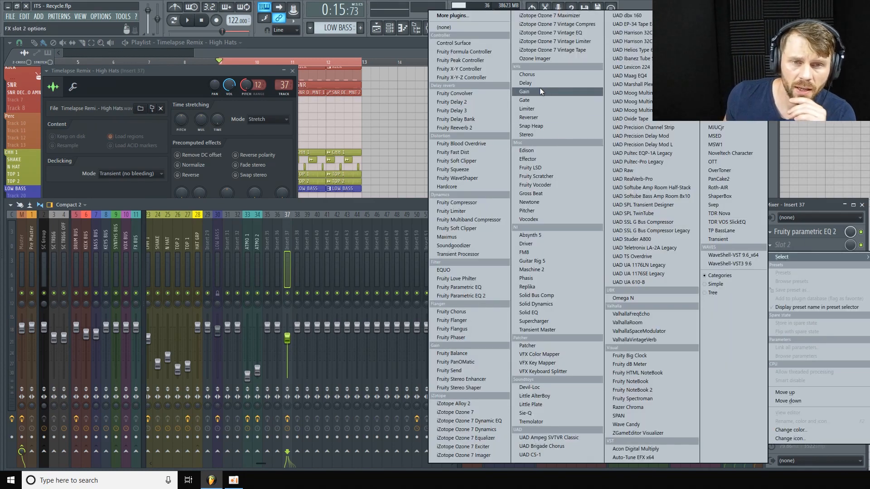
pyautogui.click(456, 110)
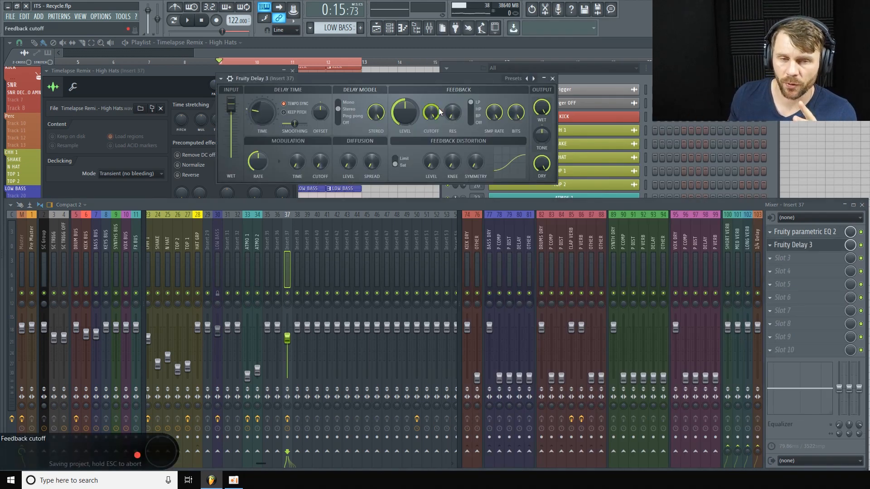
pyautogui.moveTo(413, 78); pyautogui.dragTo(414, 121)
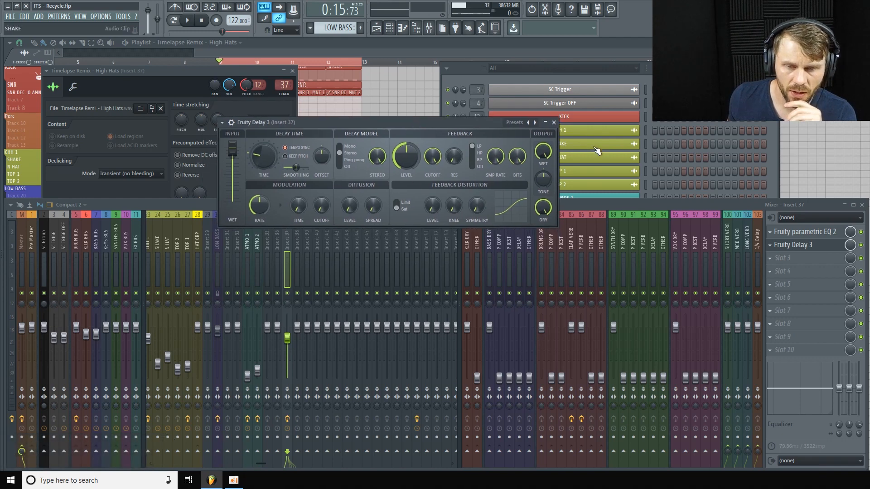
pyautogui.moveTo(545, 151); pyautogui.dragTo(545, 168)
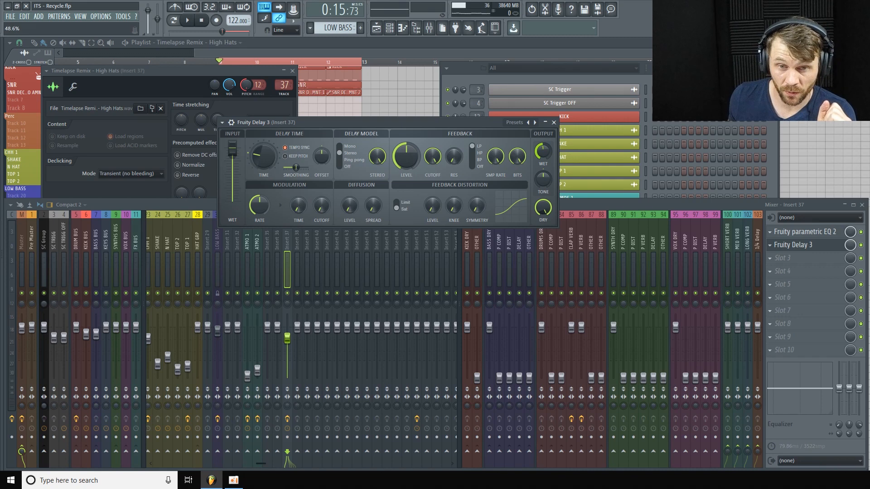
pyautogui.moveTo(414, 124); pyautogui.dragTo(389, 94)
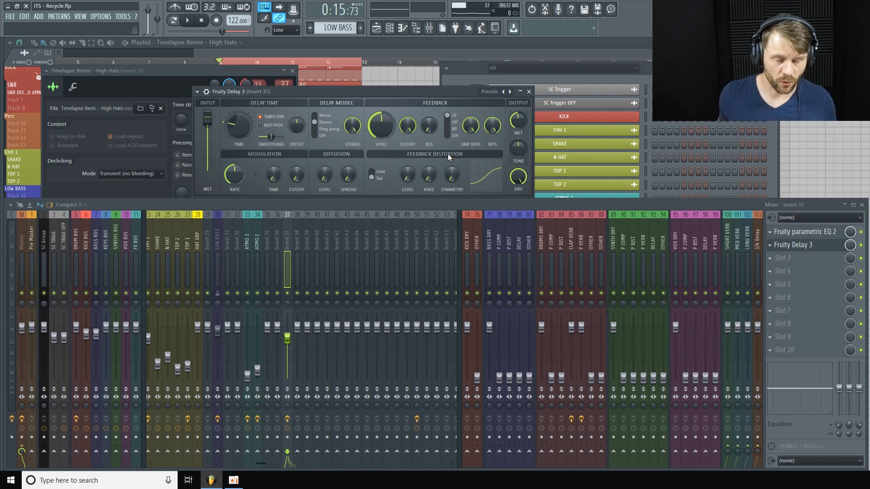
# - Audition different delay times in Fruity Delay 3 while the loop plays, ending on a setting longer than 6:0
pyautogui.click(189, 21)
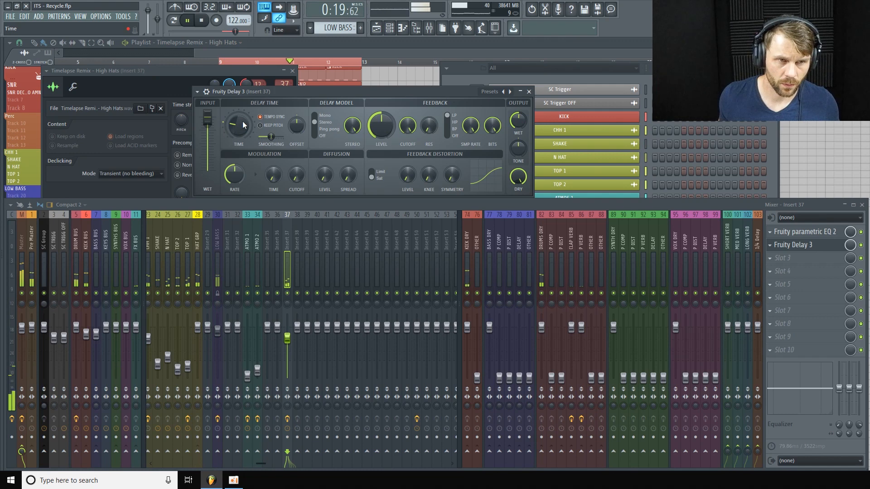
pyautogui.moveTo(243, 123); pyautogui.dragTo(238, 129)
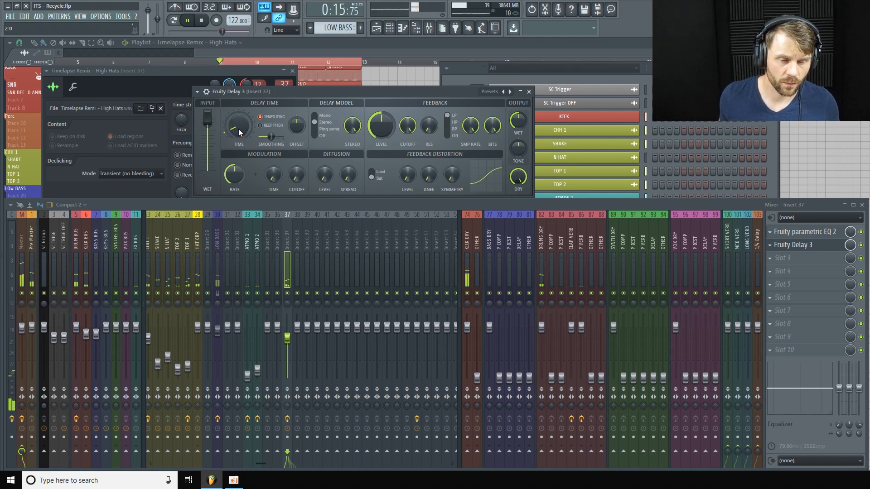
pyautogui.moveTo(238, 129); pyautogui.dragTo(239, 132)
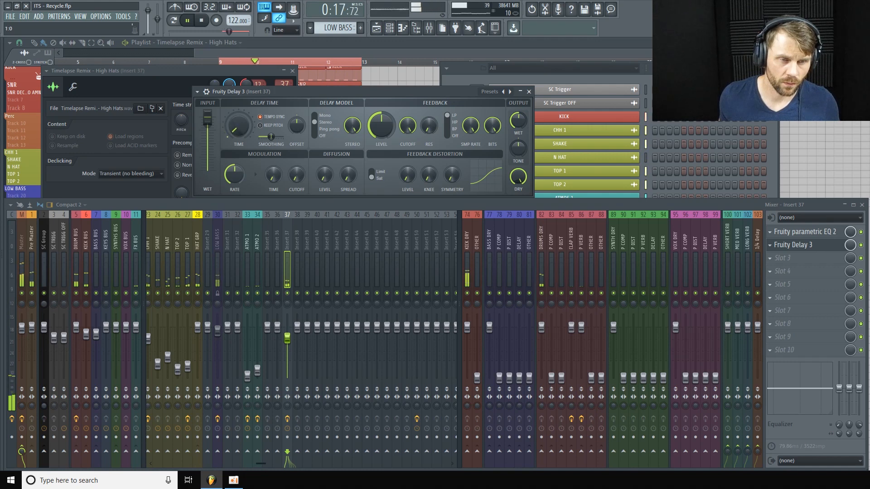
pyautogui.moveTo(238, 126); pyautogui.dragTo(236, 128)
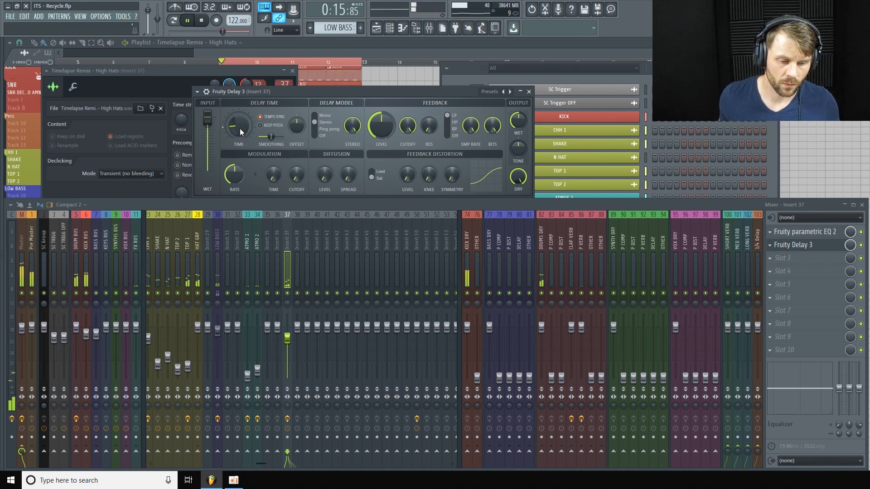
pyautogui.moveTo(236, 127); pyautogui.dragTo(236, 127)
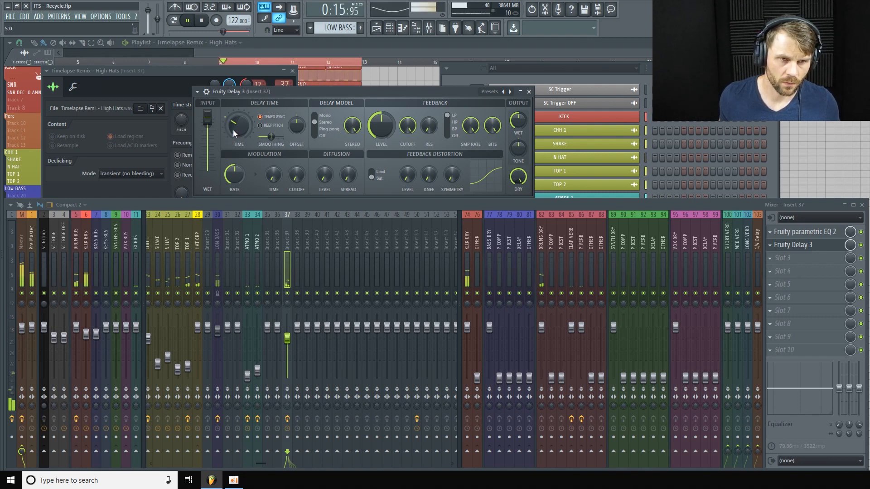
pyautogui.moveTo(239, 128); pyautogui.dragTo(236, 124)
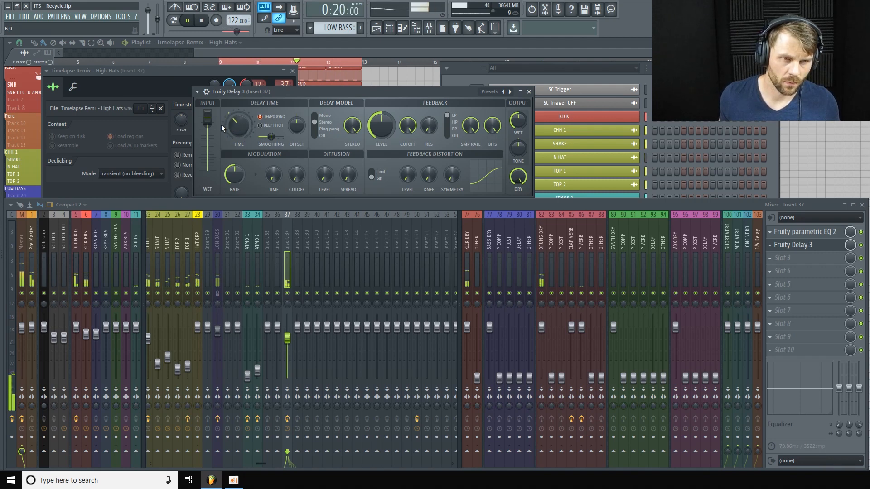
pyautogui.moveTo(230, 126); pyautogui.dragTo(232, 129)
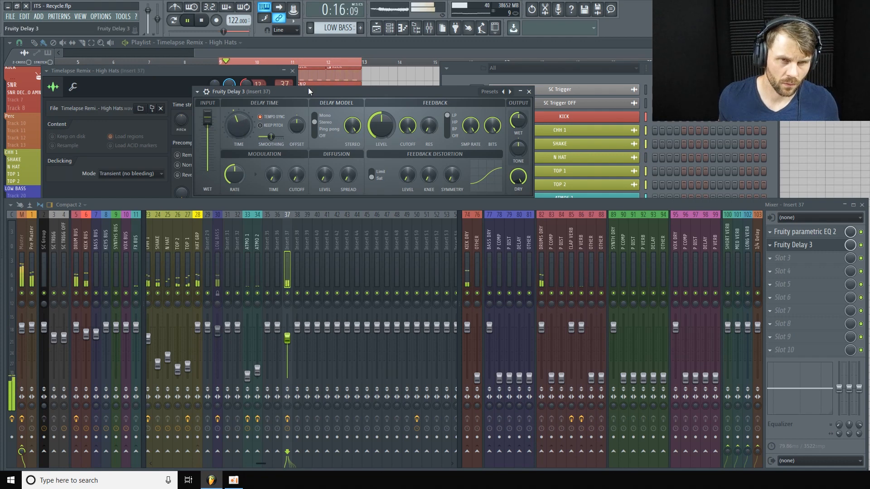
pyautogui.moveTo(312, 94); pyautogui.dragTo(314, 87)
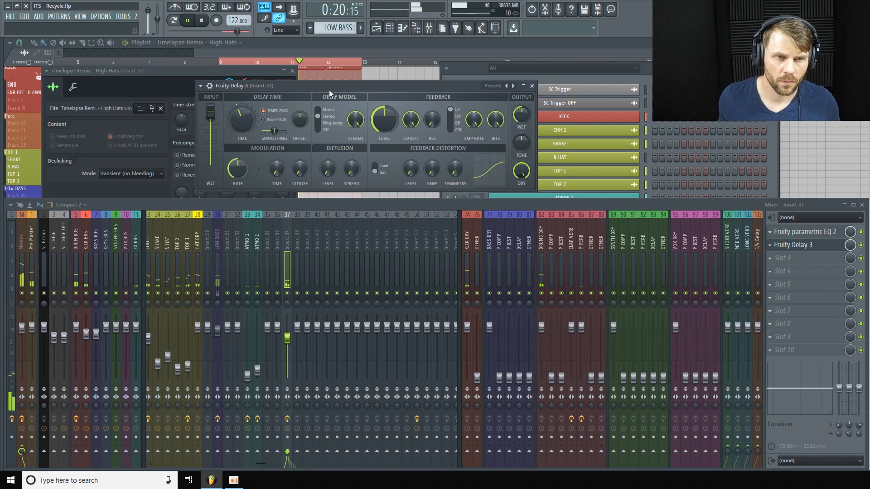
# - Switch the delay model to Ping pong and shift the delay's pan off centre while the loop plays
pyautogui.press('space')
pyautogui.click(323, 123)
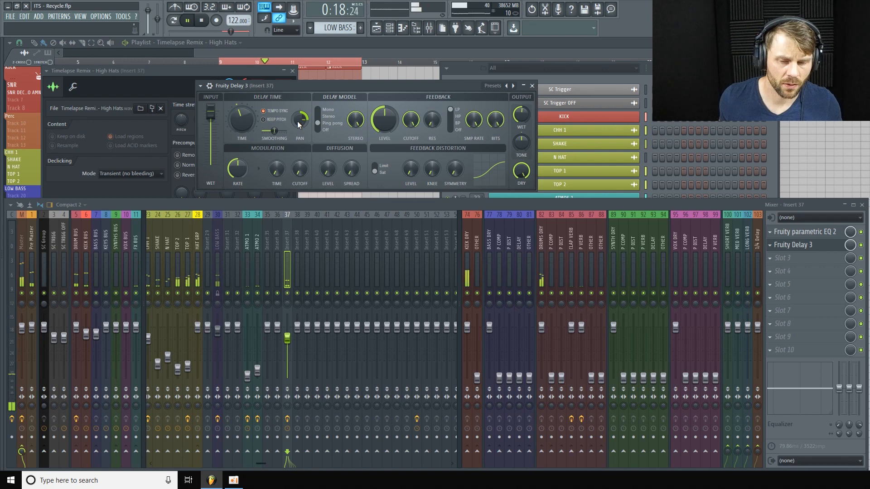
pyautogui.moveTo(297, 121); pyautogui.dragTo(297, 121)
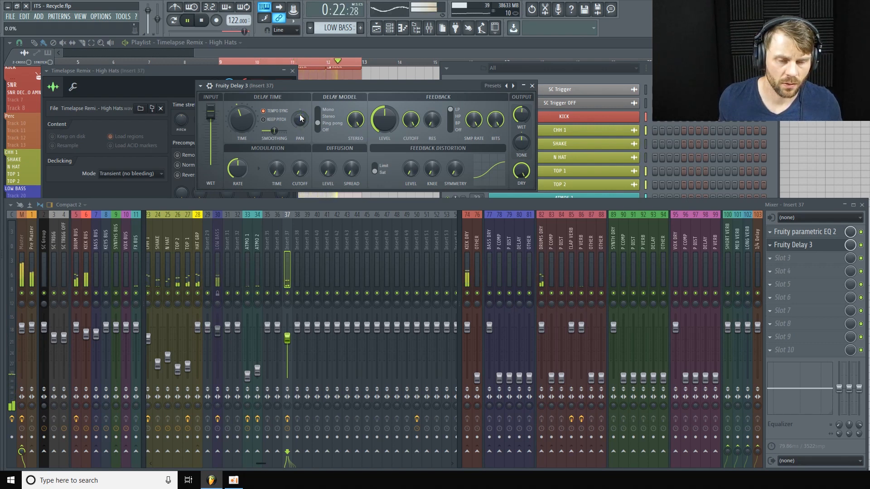
pyautogui.moveTo(300, 121); pyautogui.dragTo(300, 115)
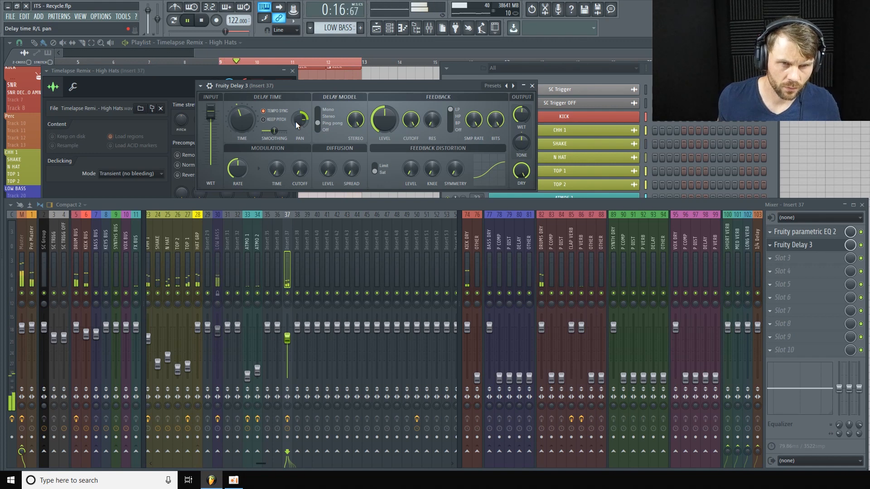
# - Shape the delay feedback by setting its level to about 45.4%, its cutoff to about 8038 Hz and a lower bits value
pyautogui.moveTo(383, 120); pyautogui.dragTo(384, 123)
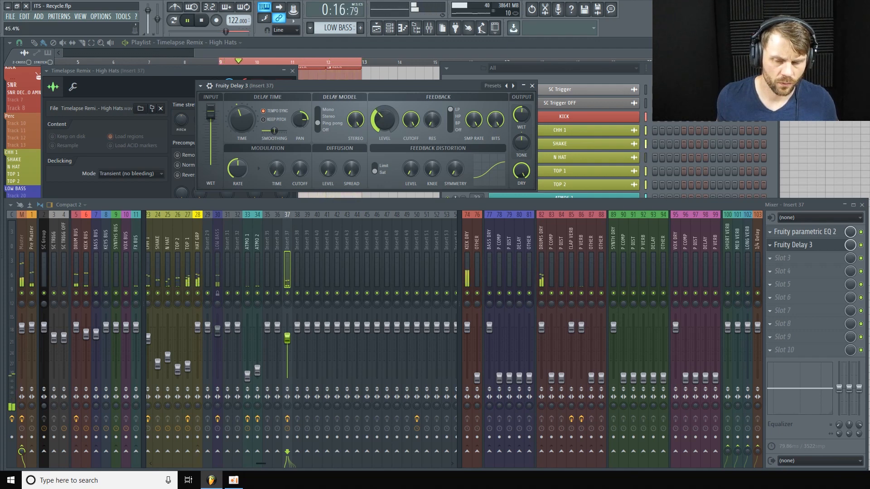
pyautogui.moveTo(411, 121); pyautogui.dragTo(412, 134)
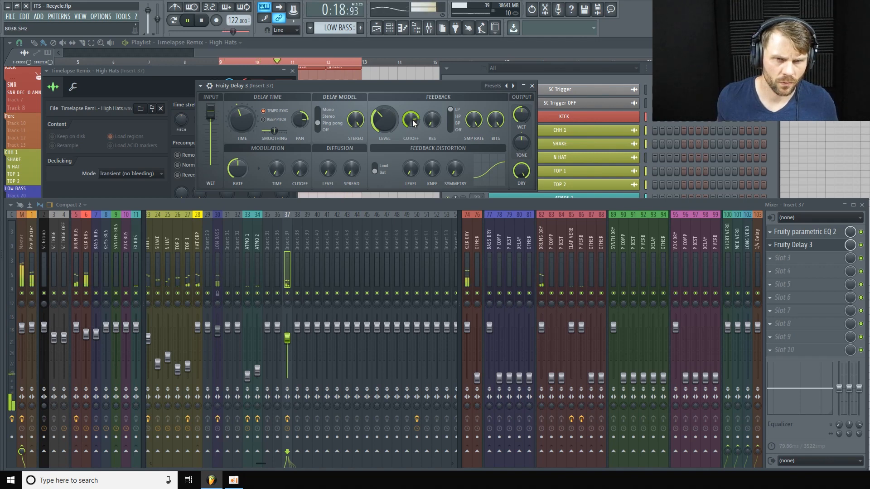
pyautogui.moveTo(490, 126)
pyautogui.mouseDown()
pyautogui.moveTo(489, 136)
pyautogui.moveTo(491, 126)
pyautogui.mouseUp()
pyautogui.click(524, 116)
pyautogui.press('space')
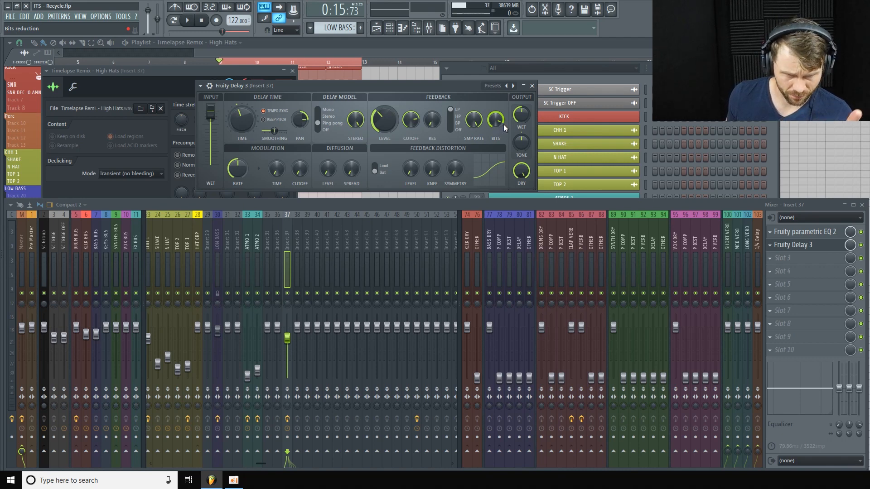
pyautogui.moveTo(504, 124); pyautogui.dragTo(504, 135)
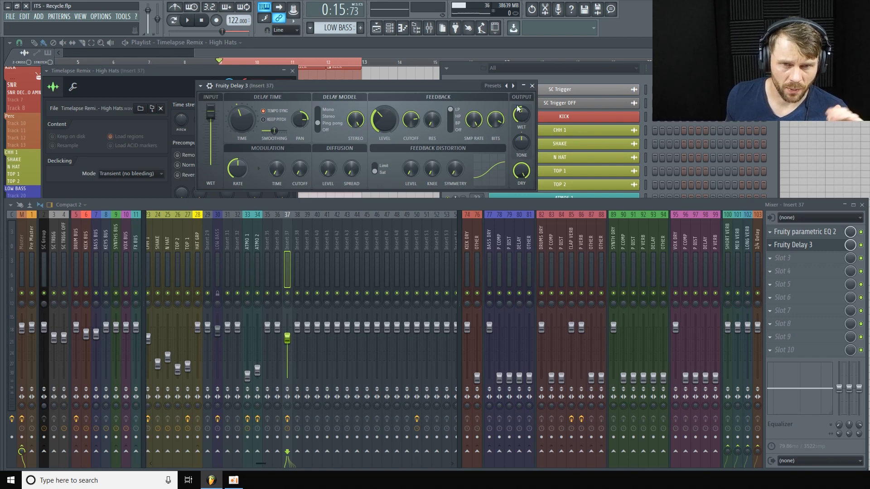
# - Lower the delay's wet output to about 35.1% while listening to the loop
pyautogui.moveTo(493, 92); pyautogui.dragTo(439, 81)
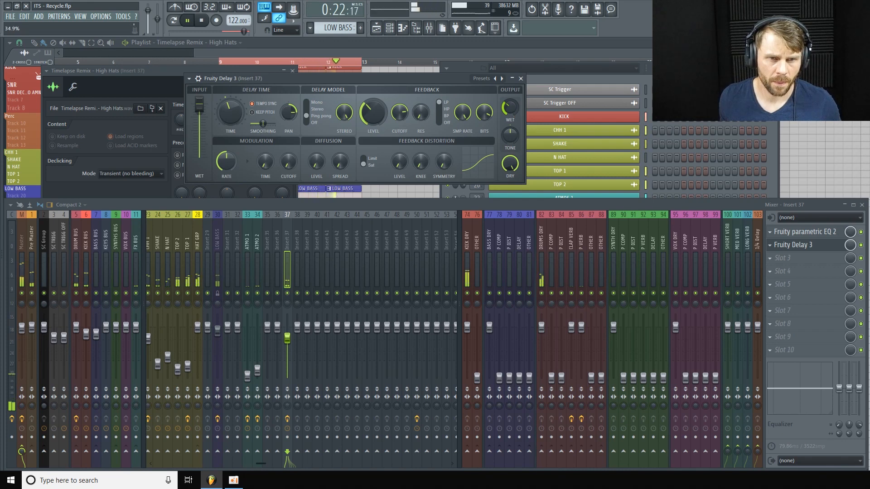
pyautogui.moveTo(518, 119)
pyautogui.mouseDown()
pyautogui.moveTo(518, 145)
pyautogui.moveTo(522, 95)
pyautogui.moveTo(510, 127)
pyautogui.mouseUp()
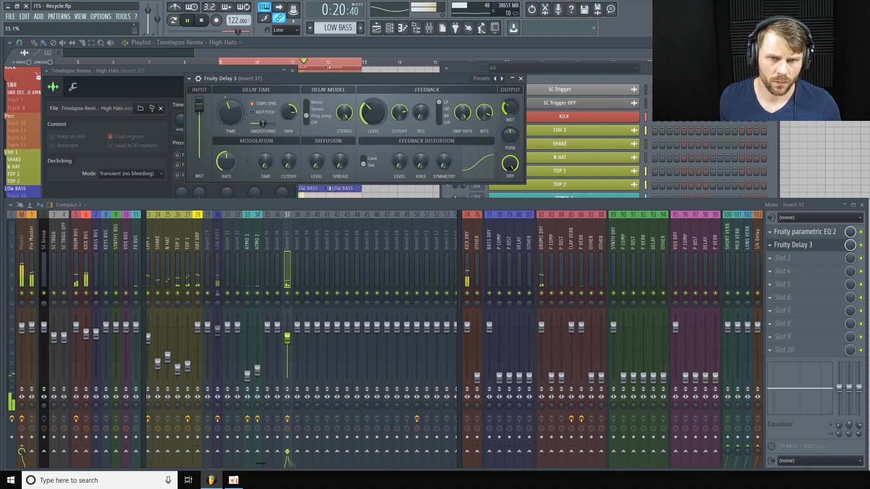
pyautogui.moveTo(357, 78); pyautogui.dragTo(368, 73)
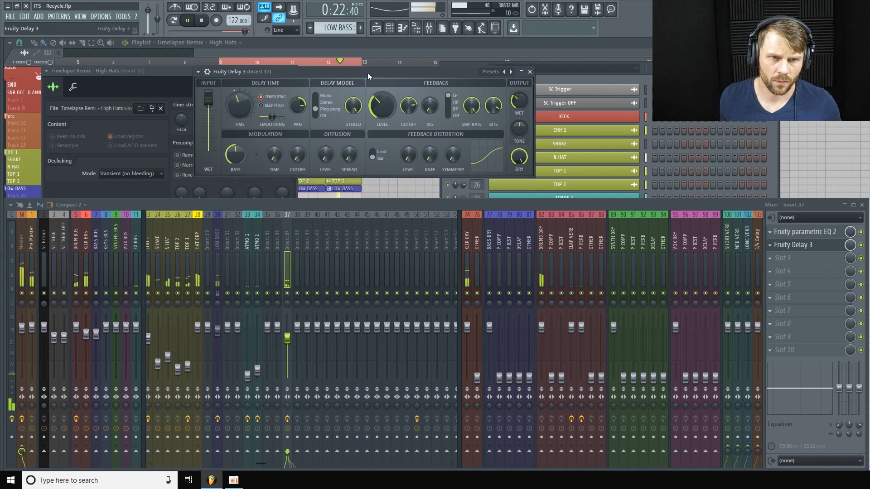
pyautogui.press('space')
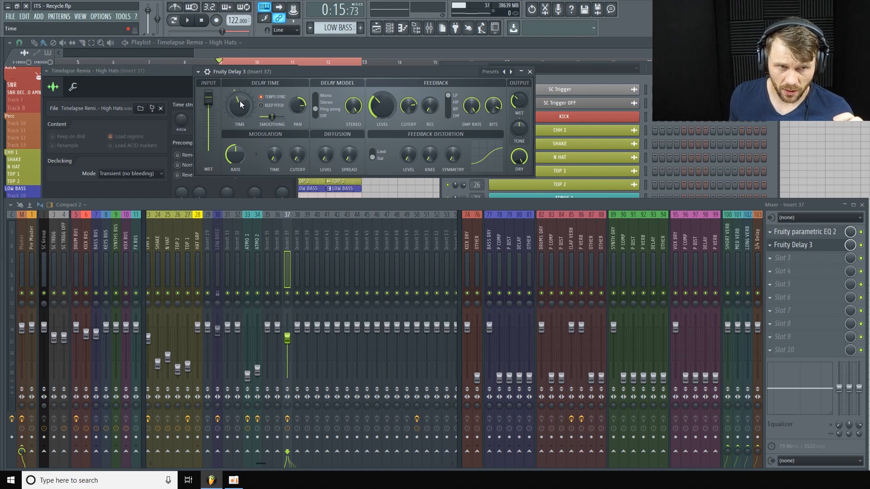
# - Lower the delay's modulation rate, raise its modulation time, and play the loop to hear the effect
pyautogui.moveTo(243, 160); pyautogui.dragTo(243, 168)
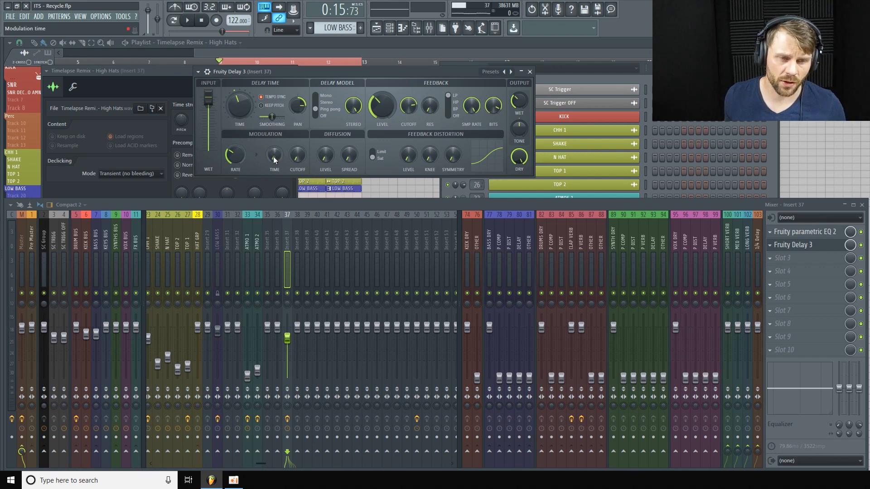
pyautogui.moveTo(274, 160); pyautogui.dragTo(278, 136)
pyautogui.press('space')
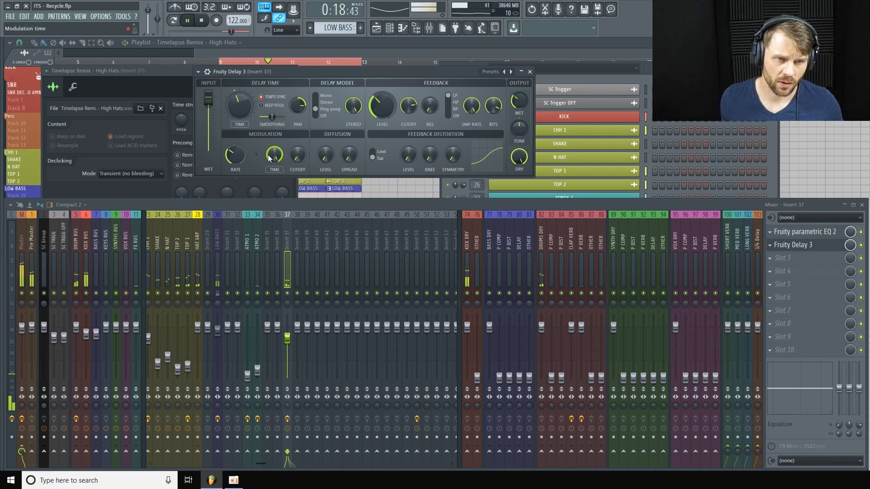
# - Lower the delay's modulation time to about 2.3% and fine-tune its wet output to about 34.9% during loop playback
pyautogui.moveTo(520, 102); pyautogui.dragTo(520, 96)
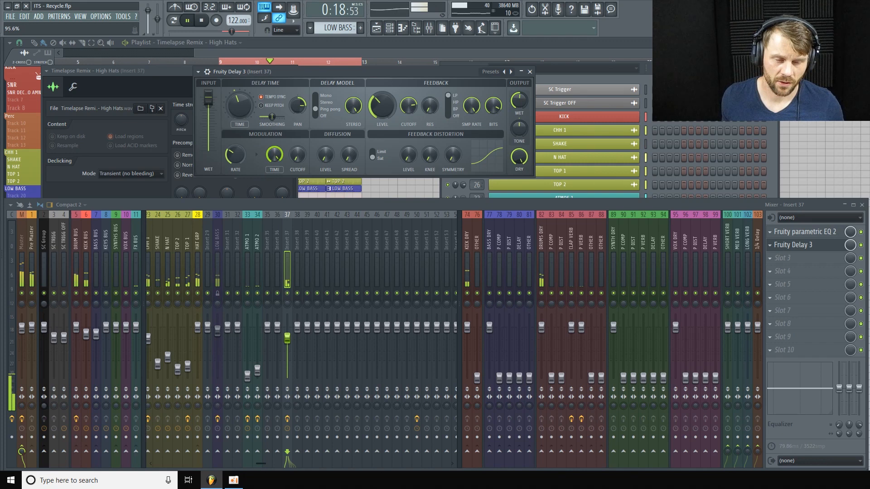
pyautogui.moveTo(274, 155); pyautogui.dragTo(275, 189)
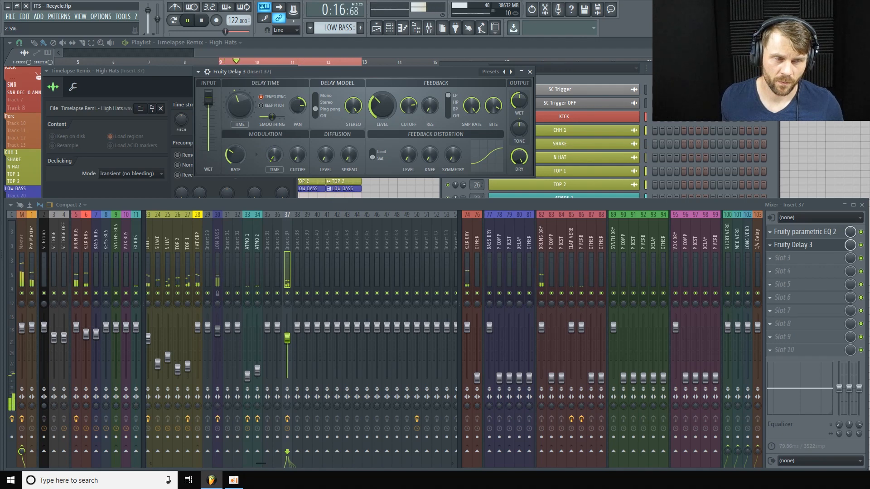
pyautogui.moveTo(519, 101); pyautogui.dragTo(518, 101)
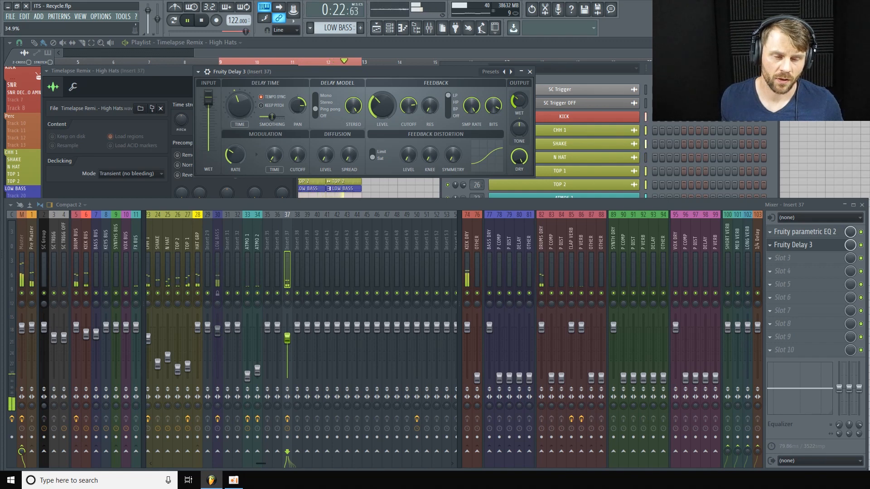
pyautogui.press('space')
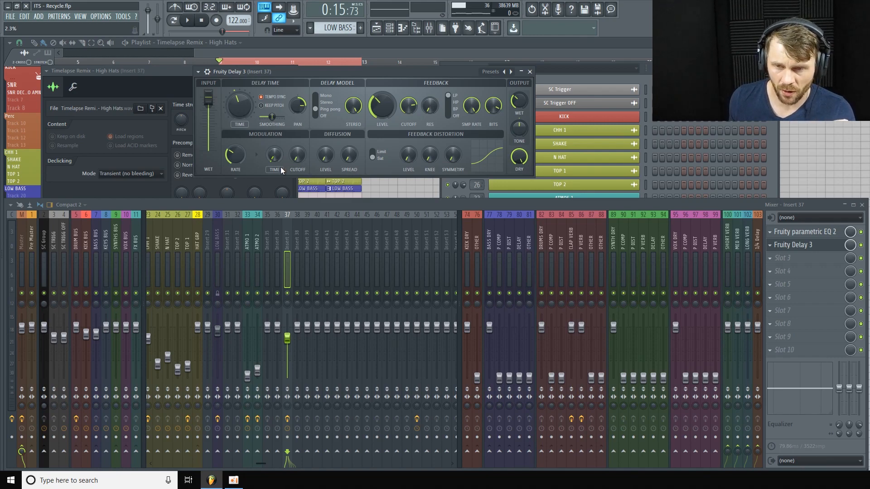
# - Load UAD RealVerb-Pro into effect slot 3 of Insert 37 and place its editor clear of the effect slots
pyautogui.click(812, 258)
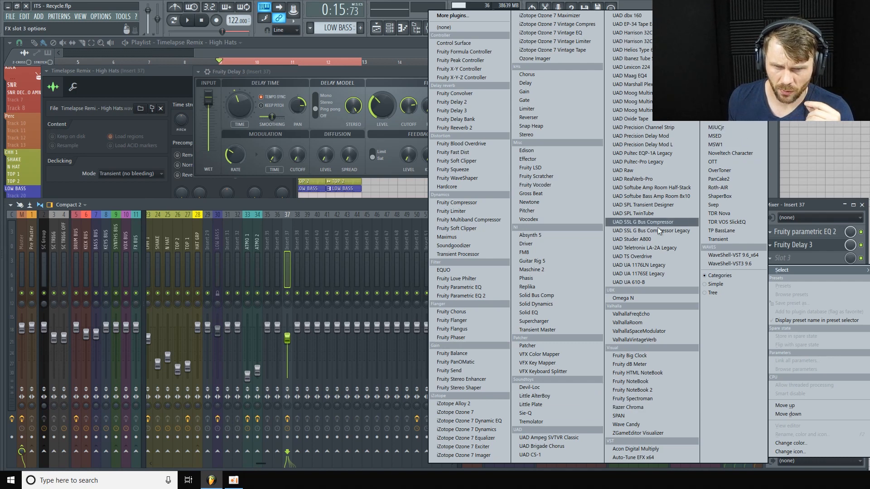
pyautogui.click(657, 179)
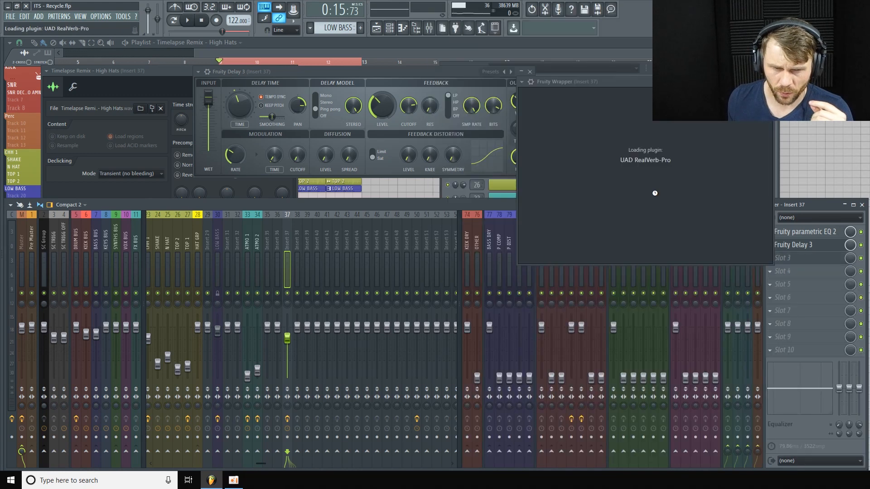
pyautogui.moveTo(611, 83); pyautogui.dragTo(492, 85)
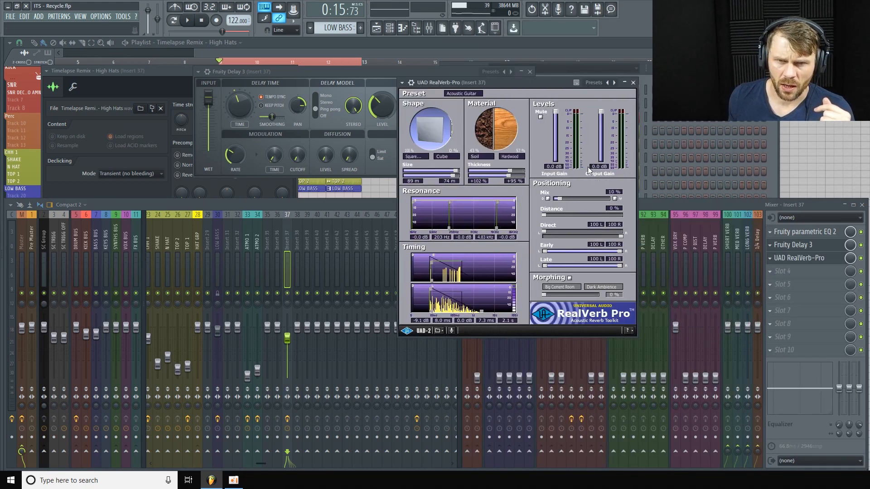
pyautogui.click(616, 199)
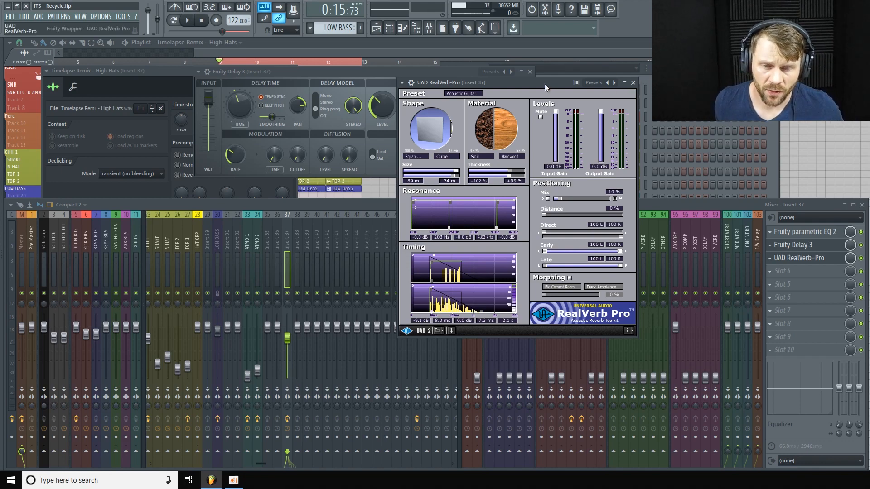
pyautogui.moveTo(545, 84); pyautogui.dragTo(540, 80)
# - Audition the RealVerb-Pro presets from Acoustic Guitar through Big Bright Hall against the playing loop, ending with playback stopped
pyautogui.click(609, 79)
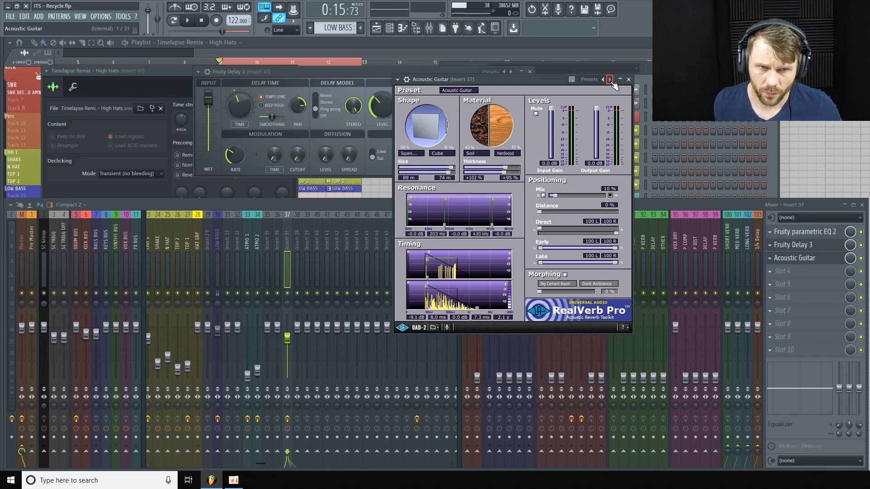
pyautogui.press('space')
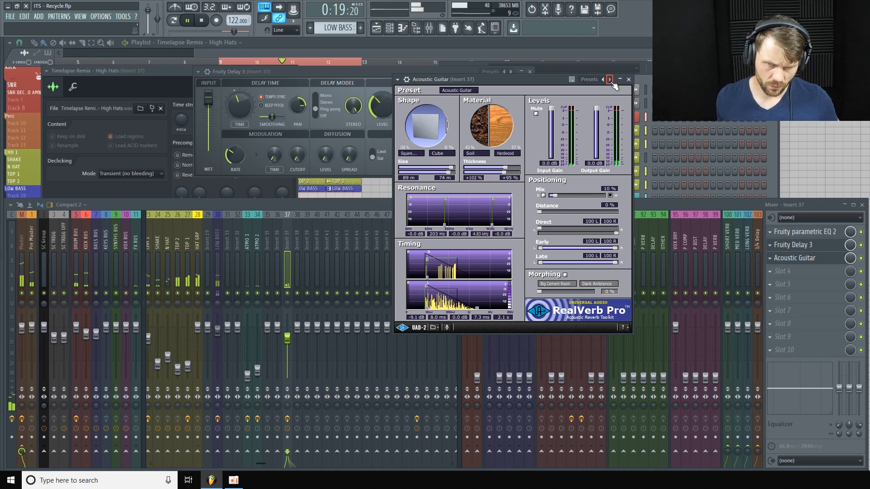
pyautogui.click(610, 80)
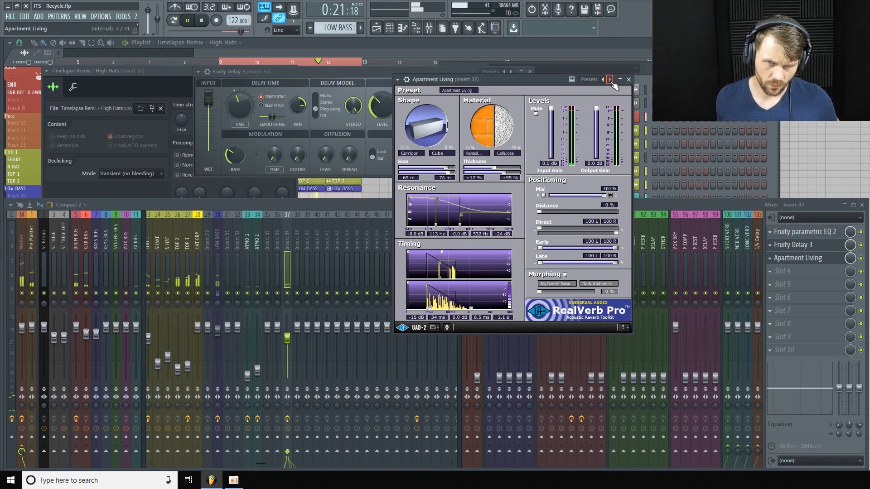
pyautogui.click(610, 80)
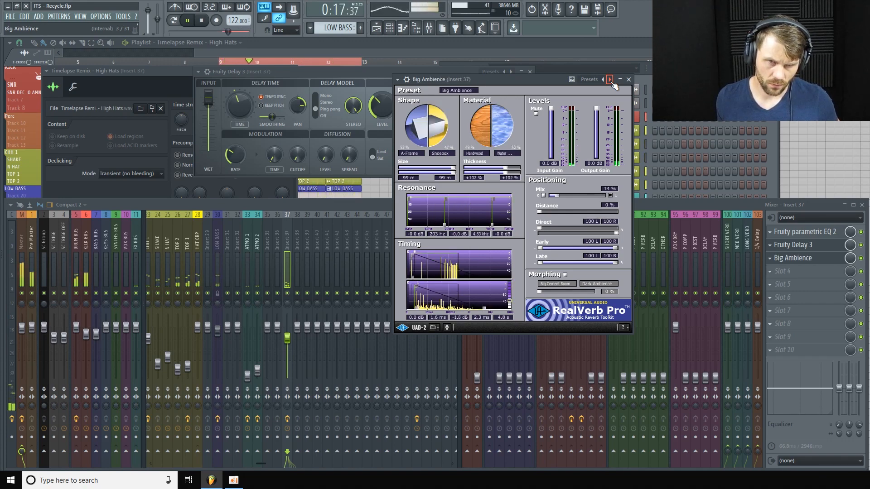
pyautogui.click(610, 79)
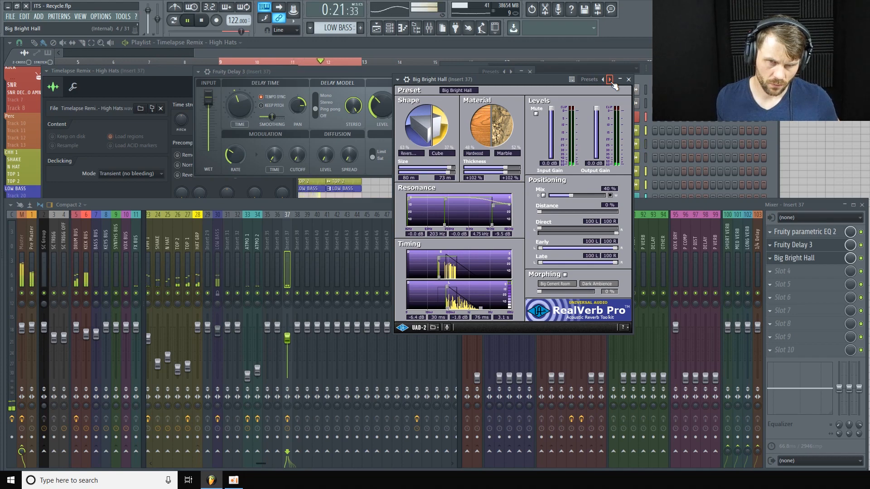
pyautogui.press('space')
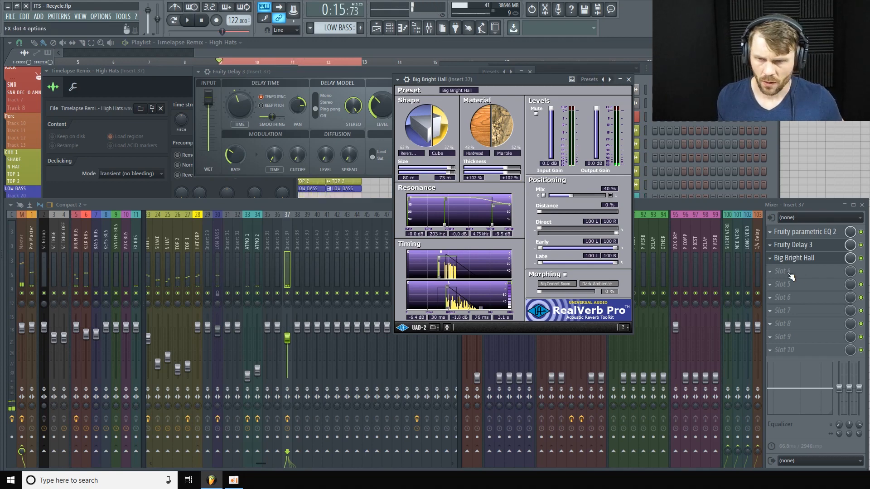
# - Load the Kickstart plugin into effect slot 10 of Insert 37
pyautogui.click(809, 353)
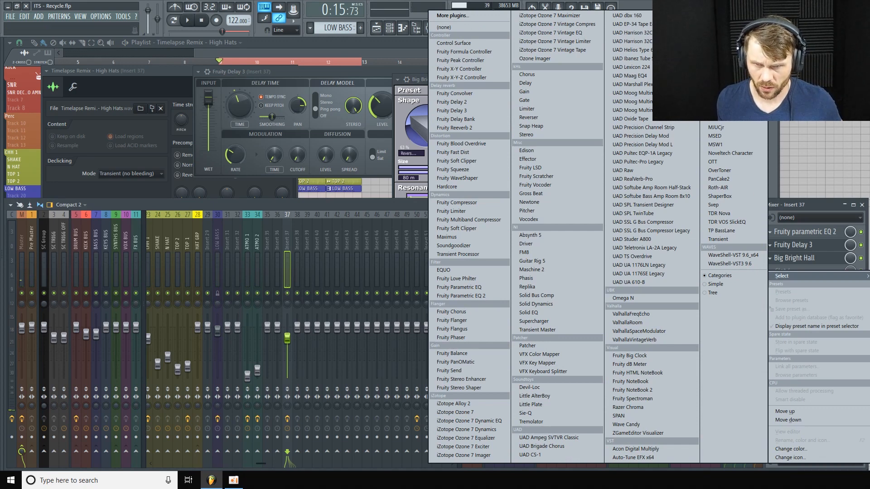
pyautogui.click(725, 117)
pyautogui.moveTo(316, 130); pyautogui.dragTo(314, 127)
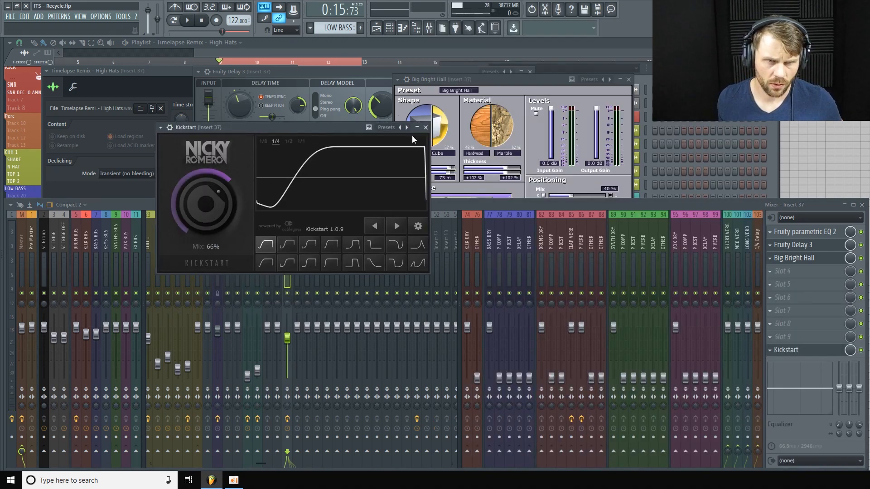
pyautogui.click(434, 133)
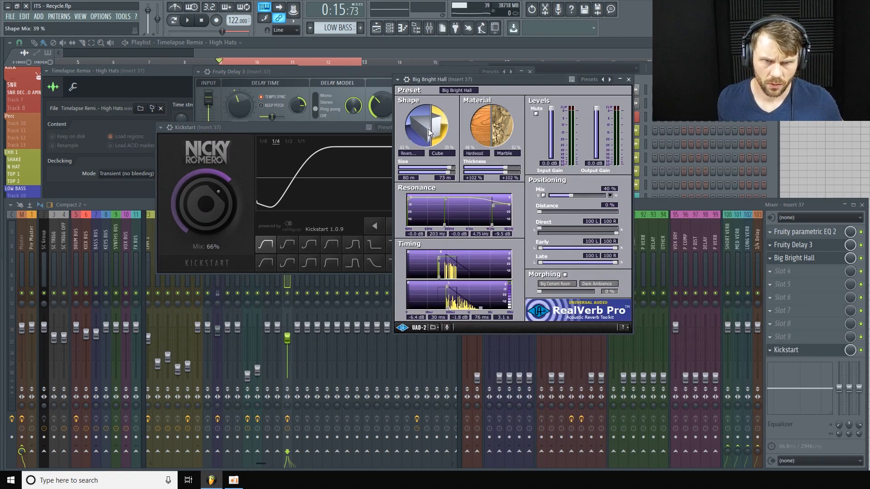
# - Replace Kickstart in effect slot 10 with ShaperBox
pyautogui.rightClick(781, 350)
pyautogui.moveTo(796, 278)
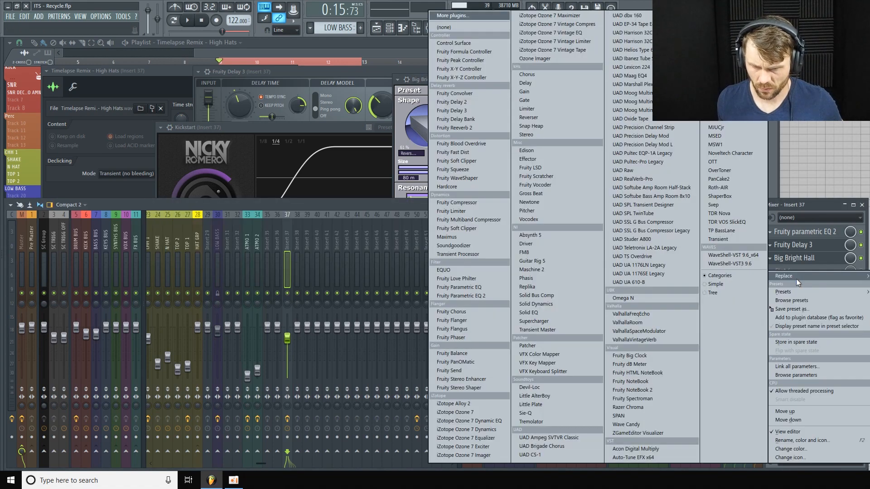
pyautogui.click(730, 192)
# - Apply a gradually rising Ducking curve in ShaperBox with a 1/4 loop length and 61% mid mix, and close its editor
pyautogui.click(409, 193)
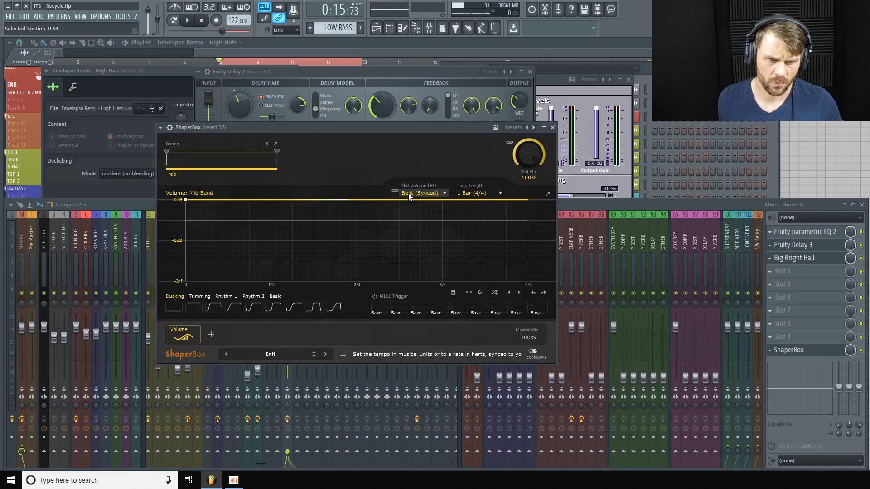
pyautogui.click(235, 308)
pyautogui.click(474, 193)
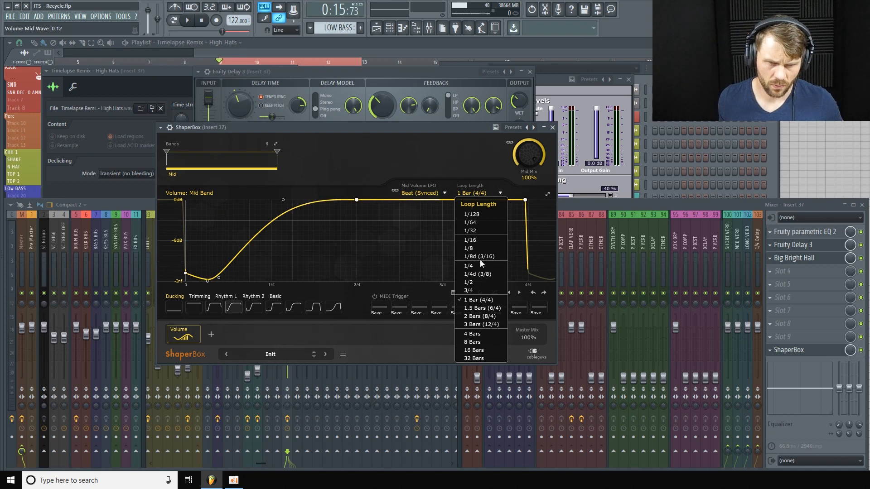
pyautogui.click(480, 260)
pyautogui.moveTo(525, 173); pyautogui.dragTo(526, 195)
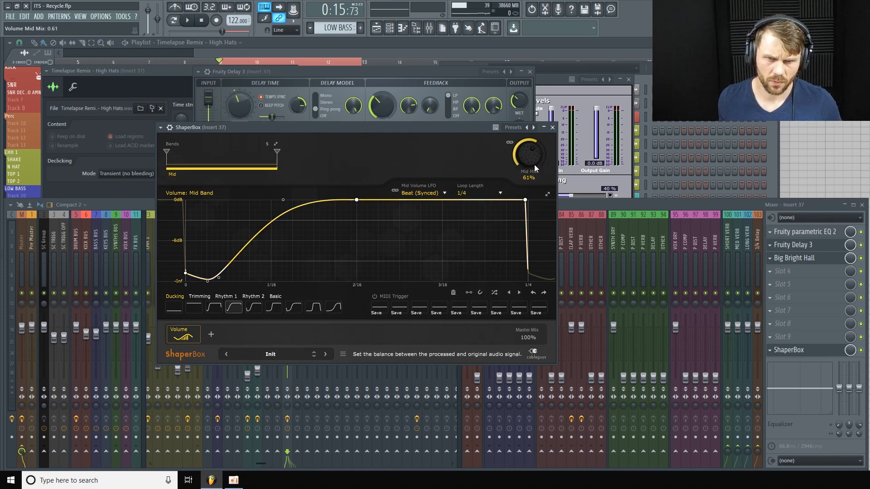
pyautogui.click(554, 128)
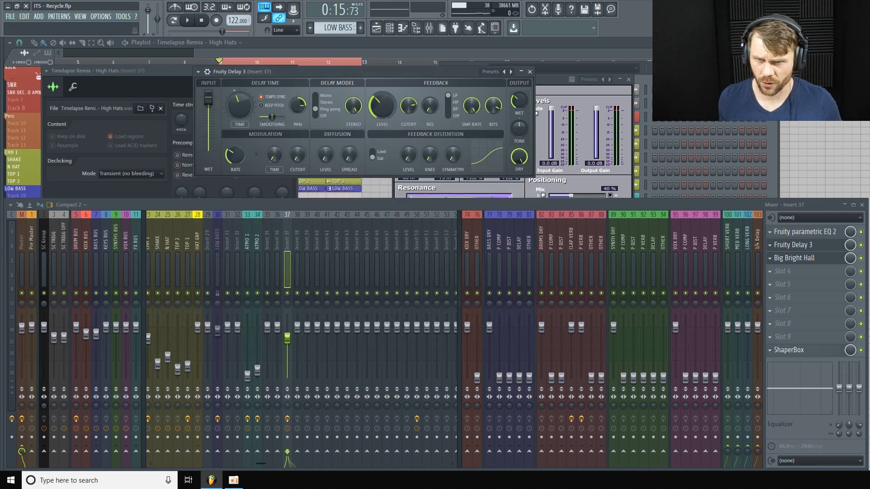
# - Reopen the Big Bright Hall reverb editor from slot 3, start the loop and reposition the editor window
pyautogui.press('F6')
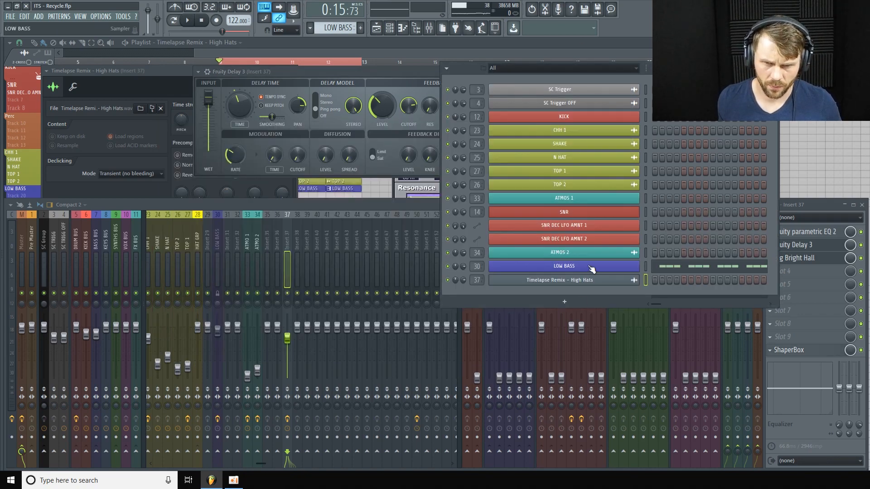
pyautogui.click(824, 262)
pyautogui.click(821, 263)
pyautogui.press('space')
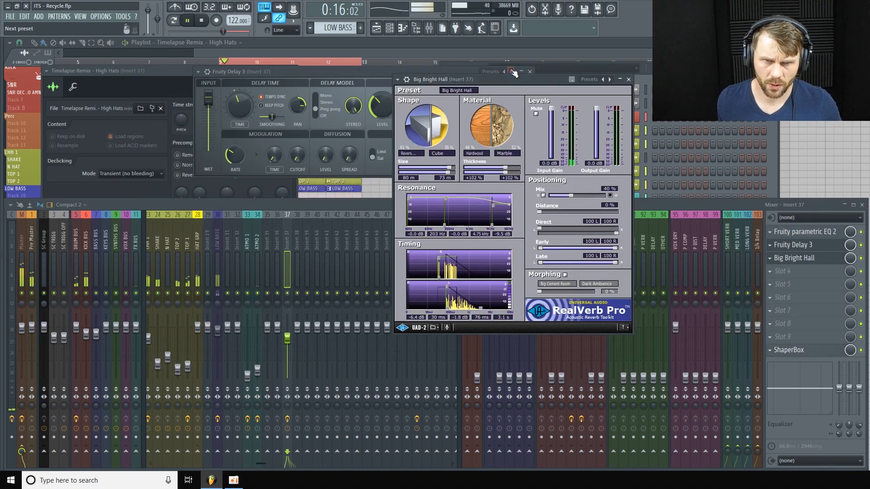
pyautogui.moveTo(539, 78); pyautogui.dragTo(498, 74)
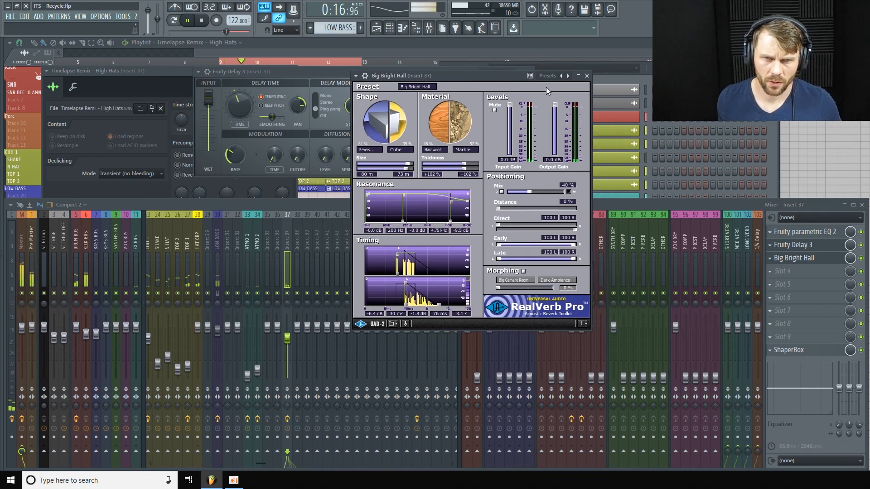
# - Step through the reverb presets from Big Cement Room onward during loop playback and settle on Eternity
pyautogui.click(569, 76)
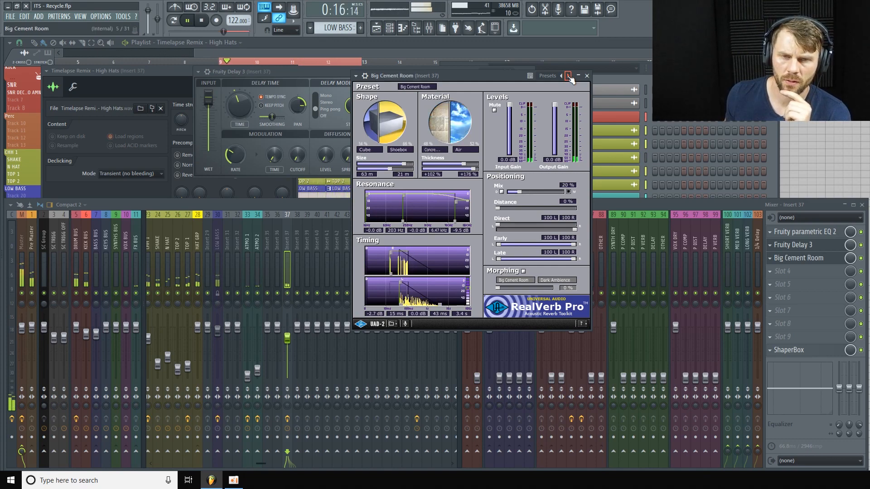
pyautogui.click(569, 77)
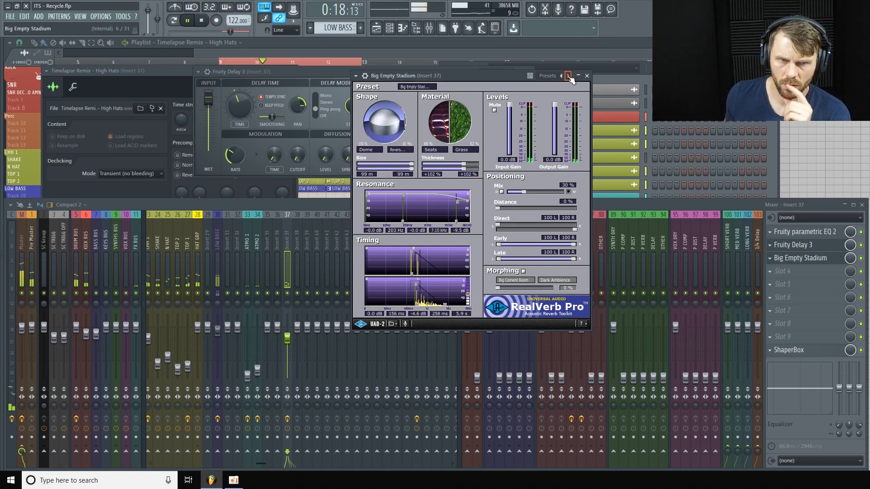
pyautogui.click(569, 76)
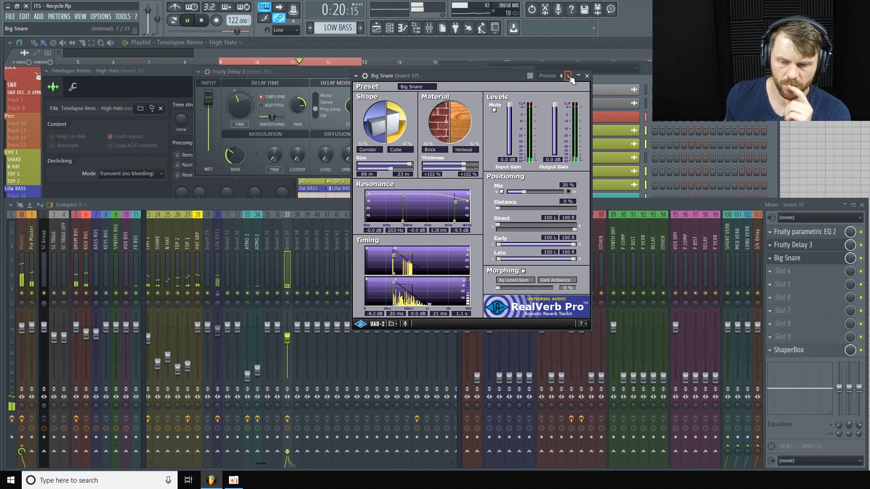
pyautogui.click(569, 76)
pyautogui.click(569, 77)
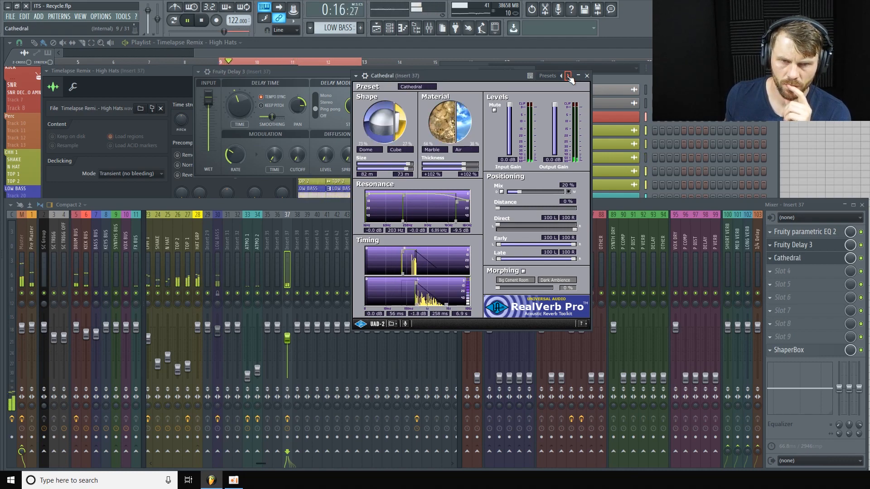
pyautogui.click(569, 76)
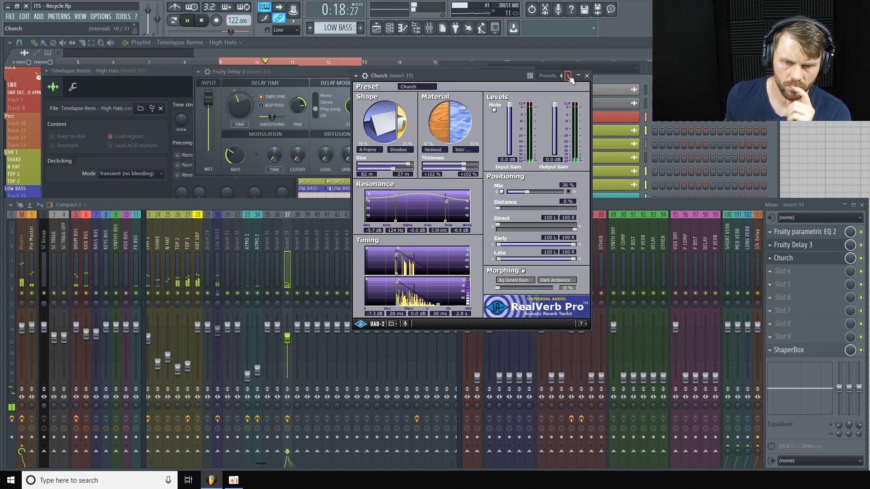
pyautogui.click(569, 76)
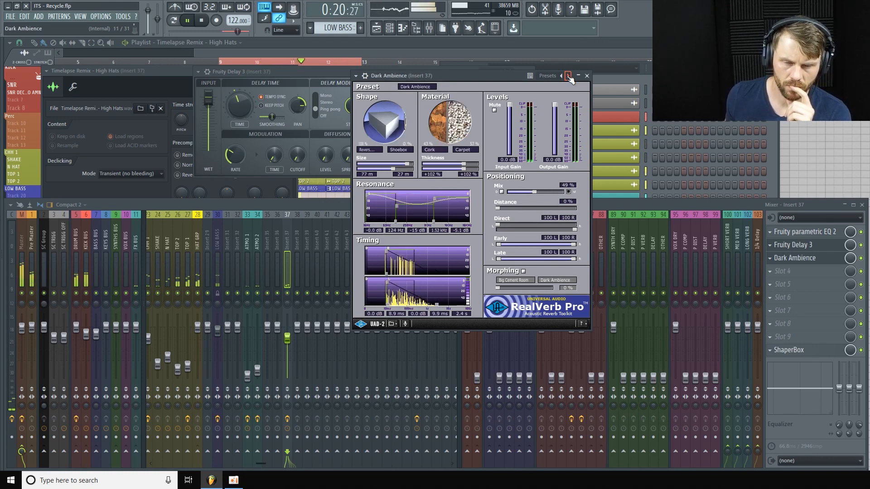
pyautogui.click(569, 76)
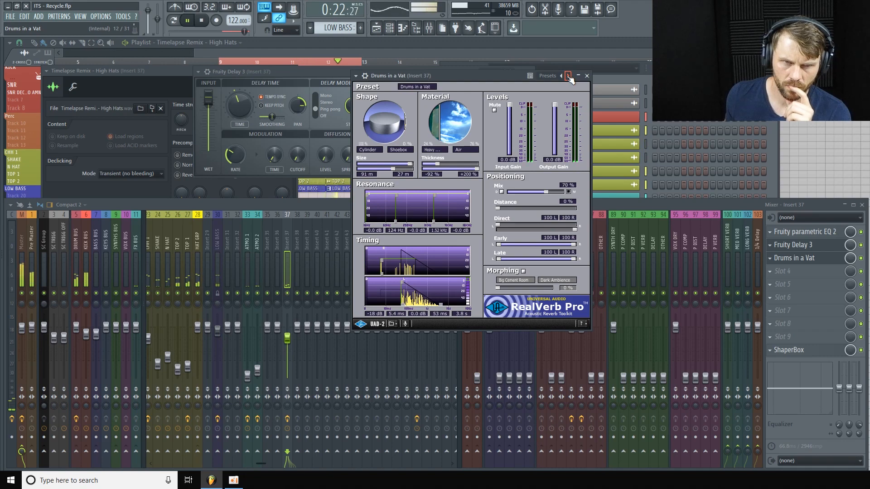
pyautogui.click(570, 76)
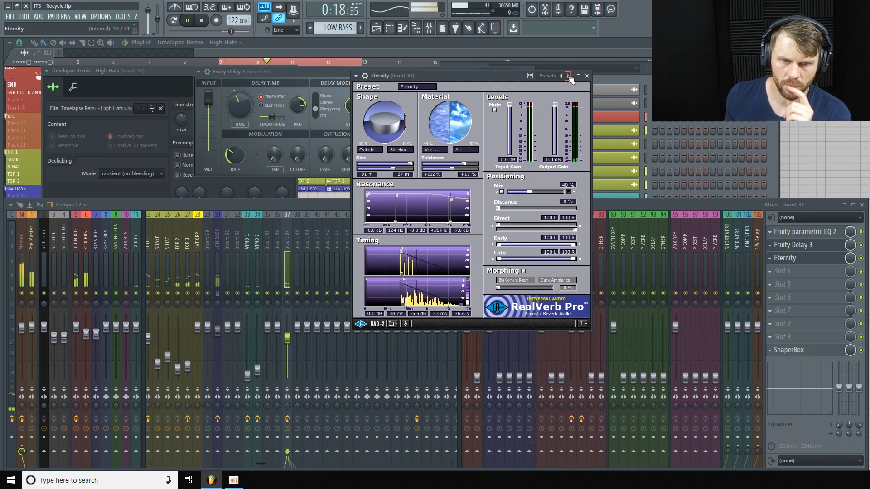
# - Reduce the low-frequency gain in the Eternity reverb's resonance curve to about -8.9 dB
pyautogui.moveTo(469, 77); pyautogui.dragTo(488, 75)
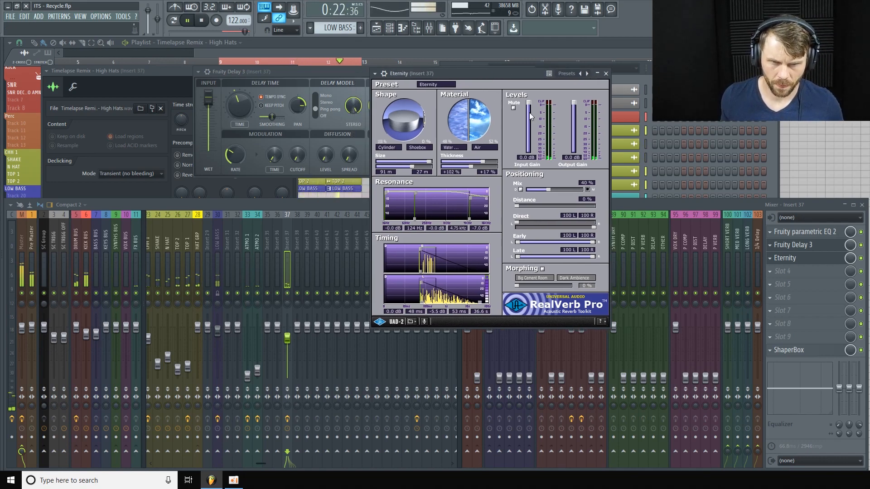
pyautogui.moveTo(387, 192); pyautogui.dragTo(386, 202)
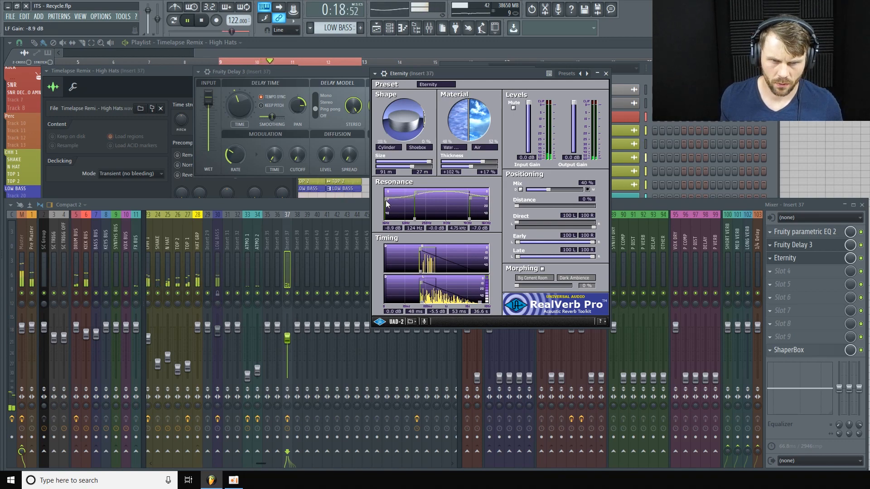
# - Stop the loop playback and close the Eternity reverb editor
pyautogui.press('space')
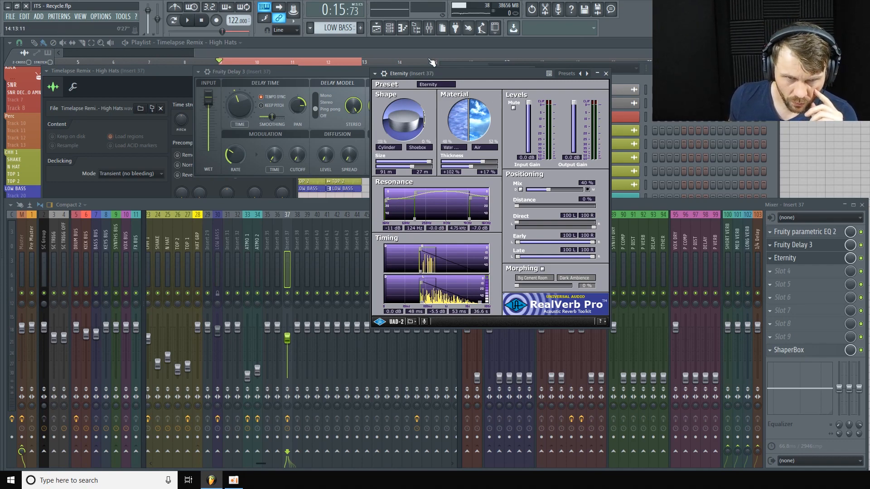
pyautogui.click(682, 203)
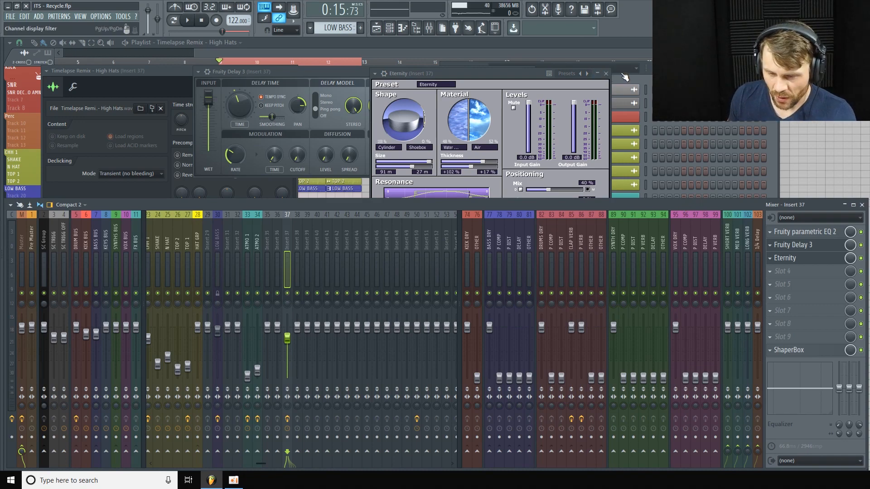
pyautogui.click(606, 73)
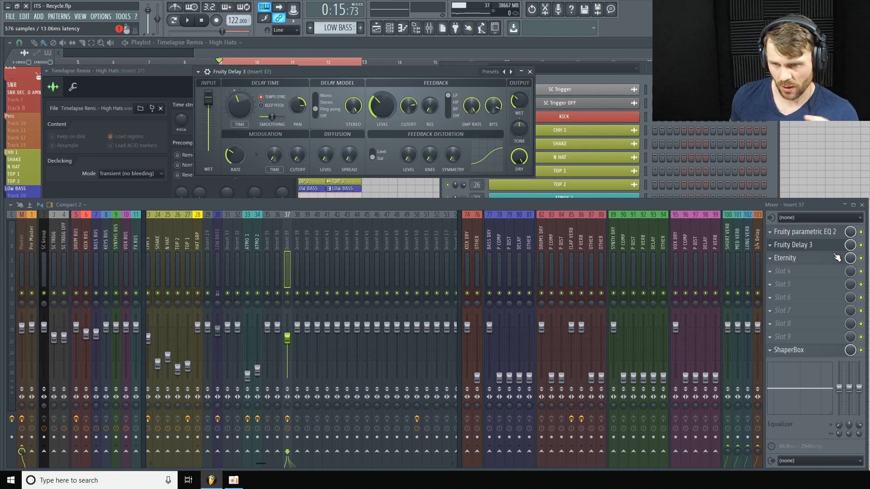
# - Load UAD Precision Delay Mod into slot 4 of Insert 37 with the TCM-Smooth Wide Chorus preset and reposition its editor
pyautogui.click(809, 272)
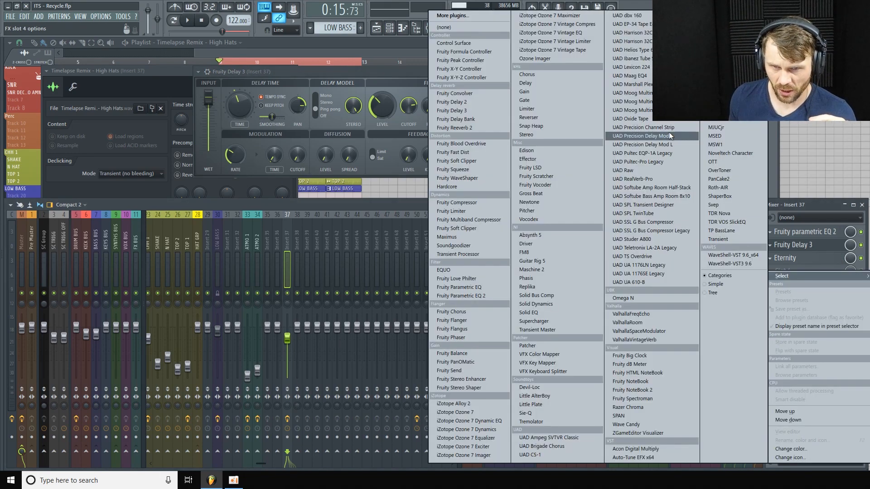
pyautogui.click(680, 136)
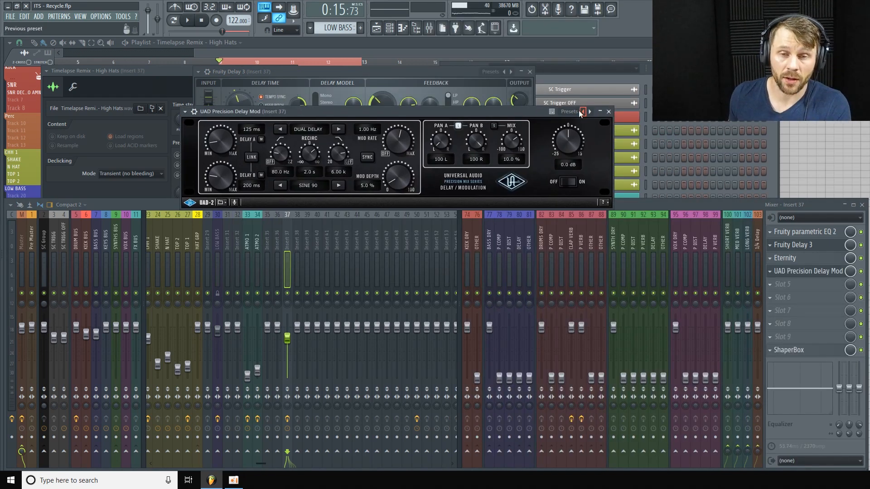
pyautogui.click(575, 112)
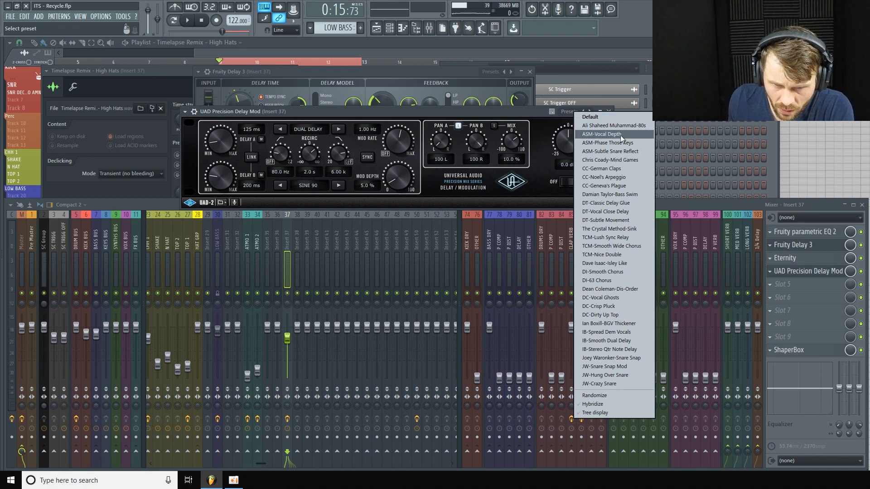
pyautogui.click(624, 245)
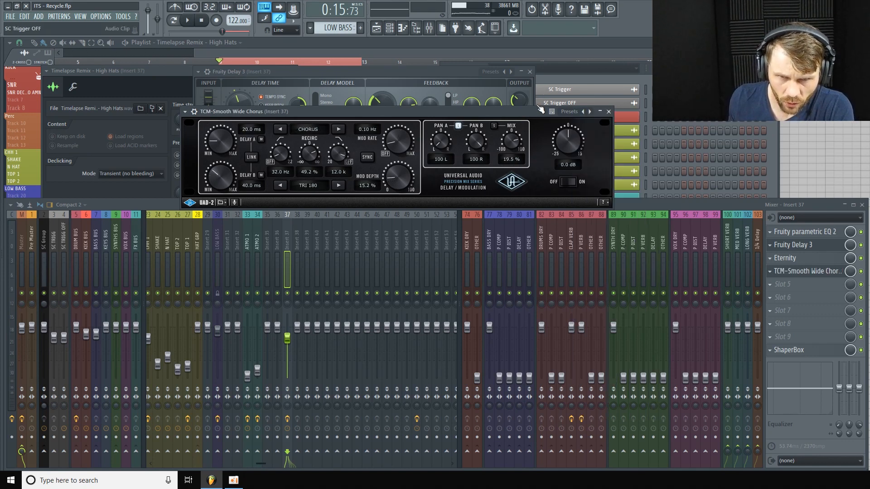
pyautogui.moveTo(529, 111); pyautogui.dragTo(512, 112)
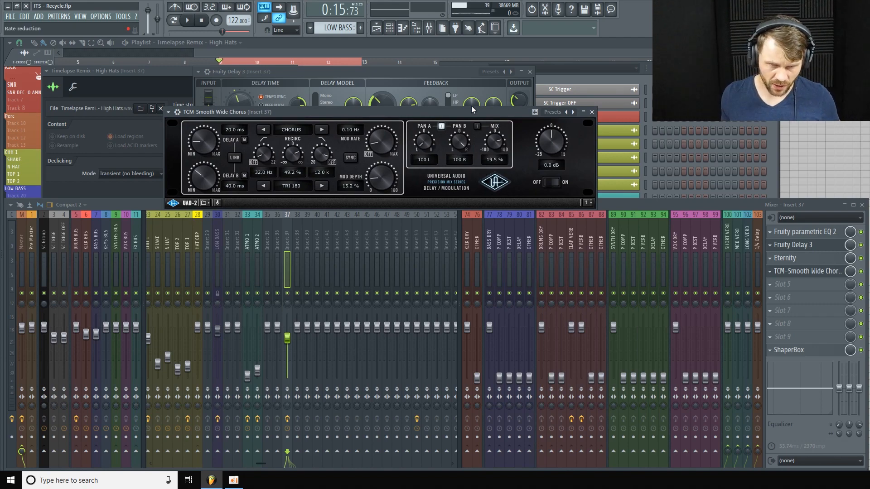
# - Play the loop and compare the high-hat layer with the chorus powered off and on
pyautogui.press('space')
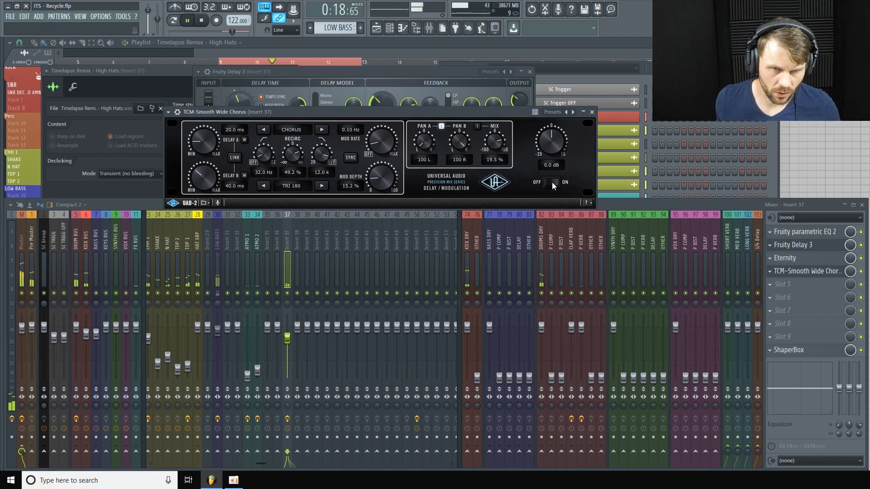
pyautogui.click(552, 183)
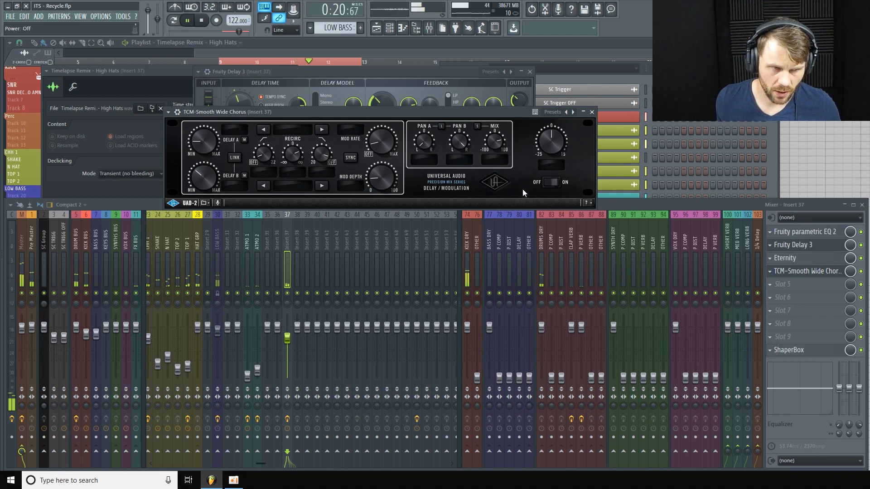
pyautogui.click(553, 183)
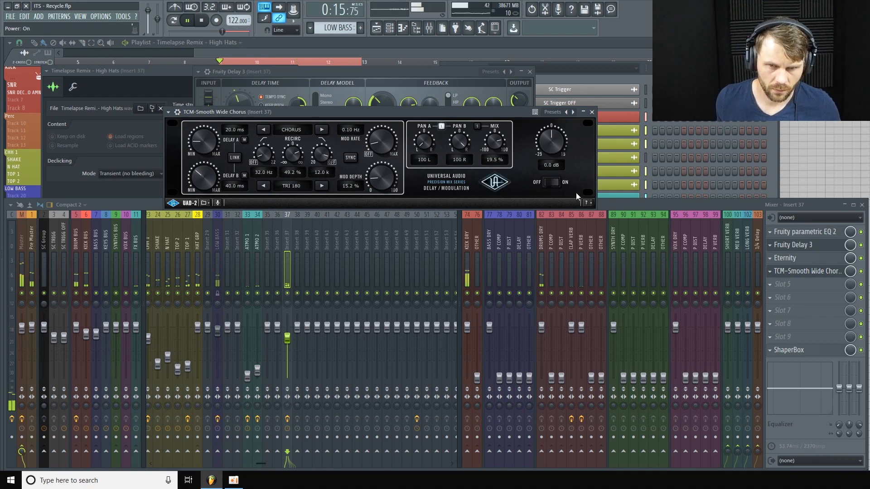
pyautogui.click(552, 184)
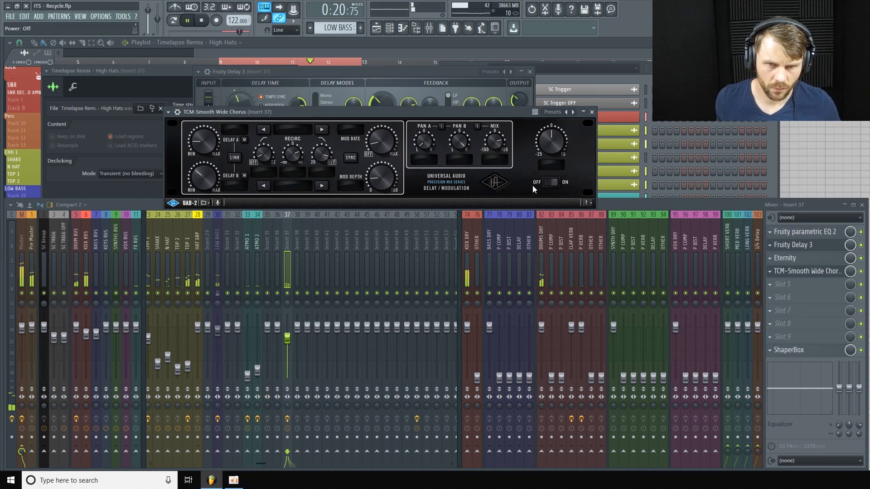
pyautogui.click(552, 183)
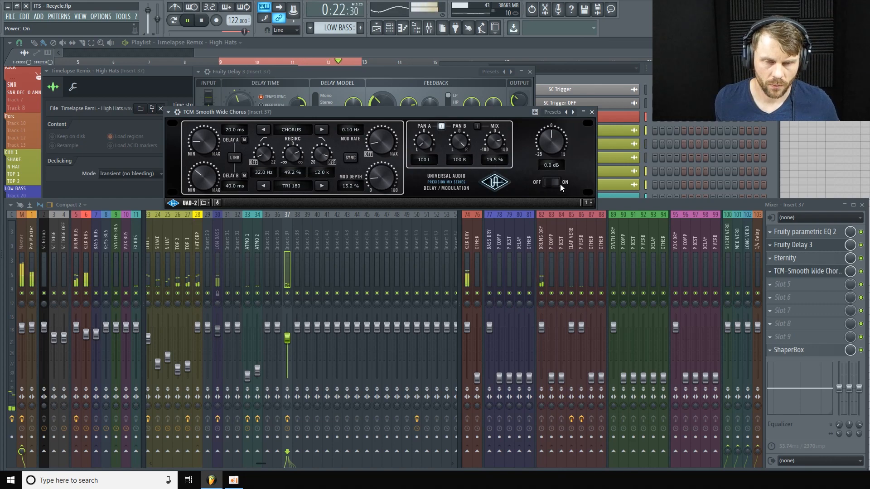
# - Lower the chorus mix to 10.9% and compare the effect off and on during loop playback
pyautogui.press('space')
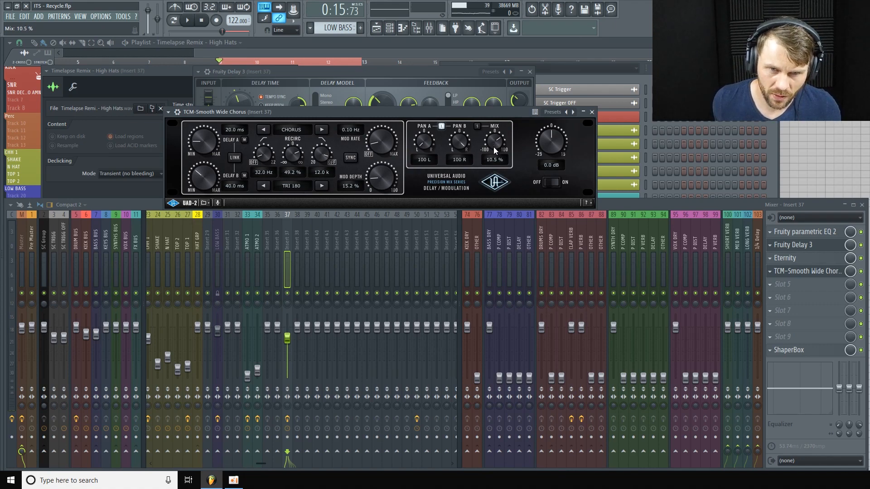
pyautogui.press('space')
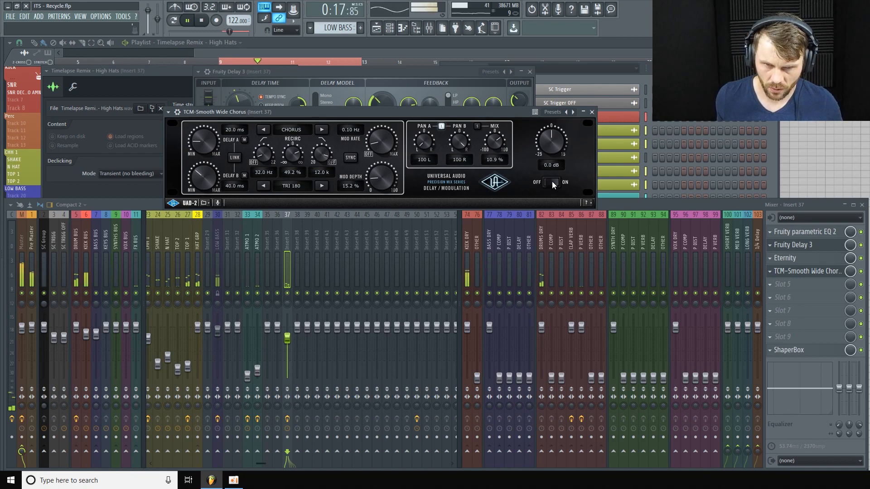
pyautogui.click(551, 182)
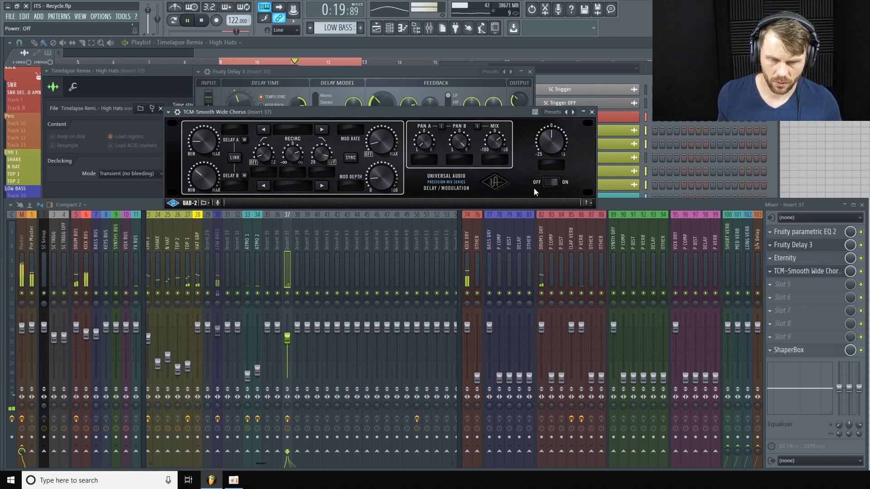
pyautogui.click(553, 182)
pyautogui.press('space')
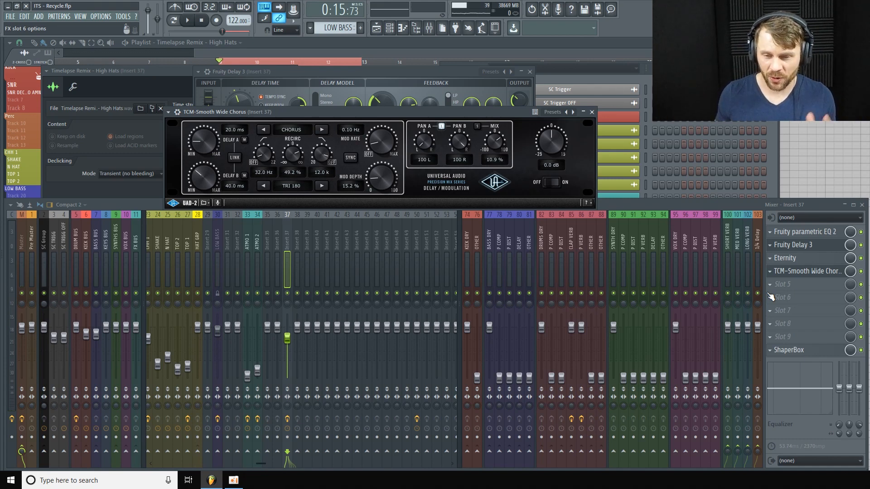
# - Load PanCake2 into slot 5 of Insert 37 and set its beat-synced LFO length to 1/2, keeping the mix at 100%
pyautogui.click(809, 286)
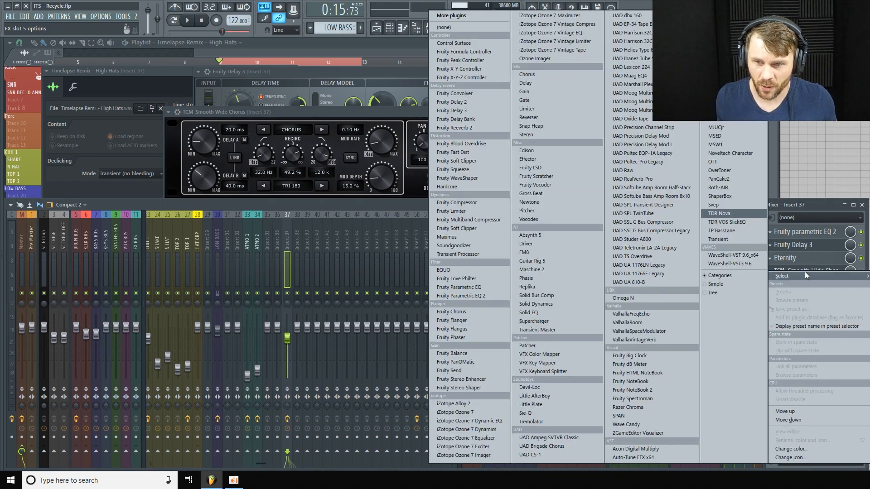
pyautogui.click(743, 180)
pyautogui.moveTo(420, 72); pyautogui.dragTo(378, 81)
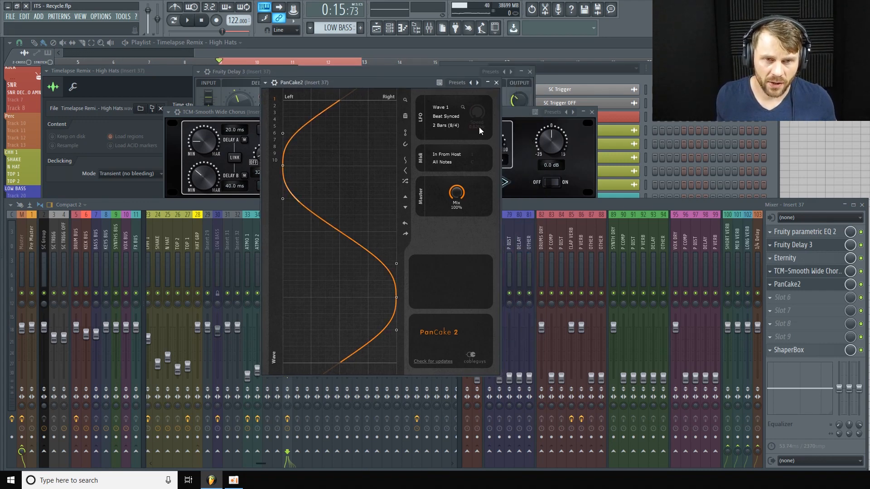
pyautogui.click(464, 125)
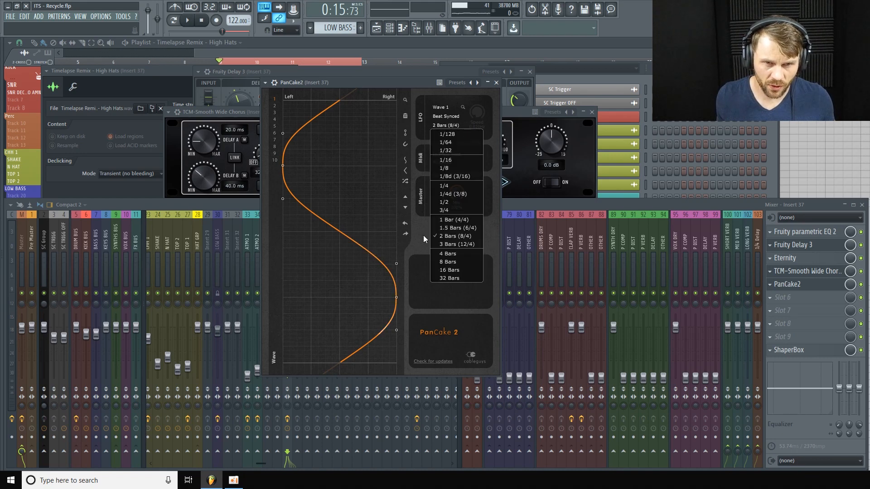
pyautogui.click(460, 203)
pyautogui.moveTo(421, 79); pyautogui.dragTo(405, 75)
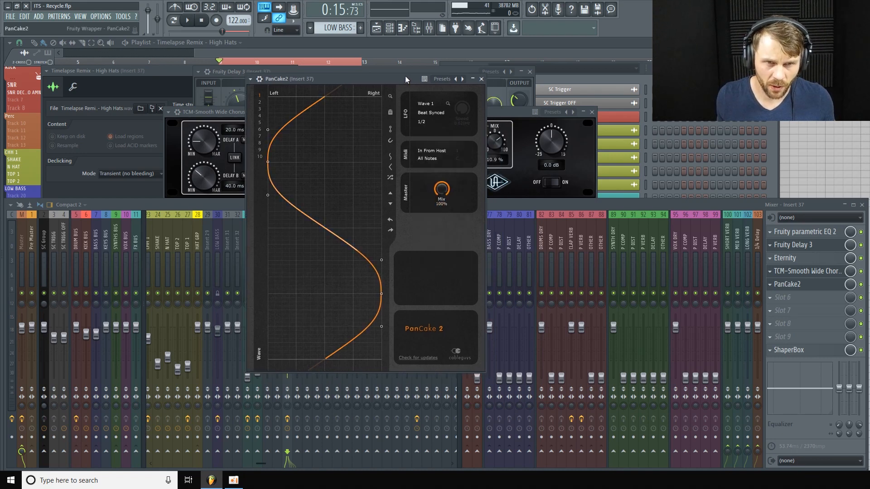
pyautogui.moveTo(445, 189); pyautogui.dragTo(445, 188)
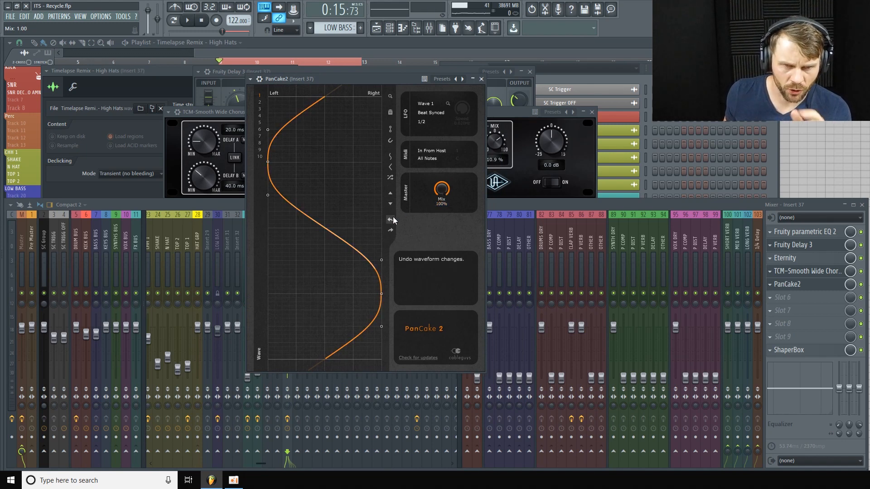
# - Randomize the PanCake2 panning waveform three times and pull its far-left point inward toward the centre
pyautogui.click(390, 177)
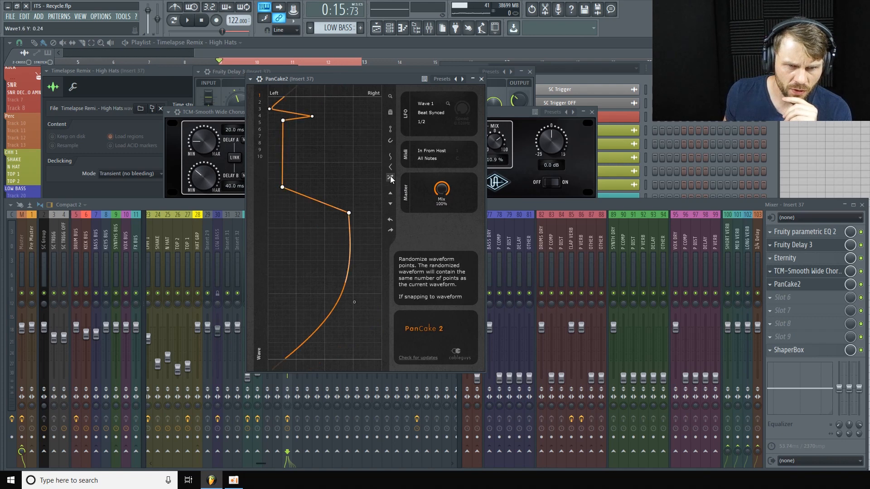
pyautogui.click(392, 178)
pyautogui.click(392, 178)
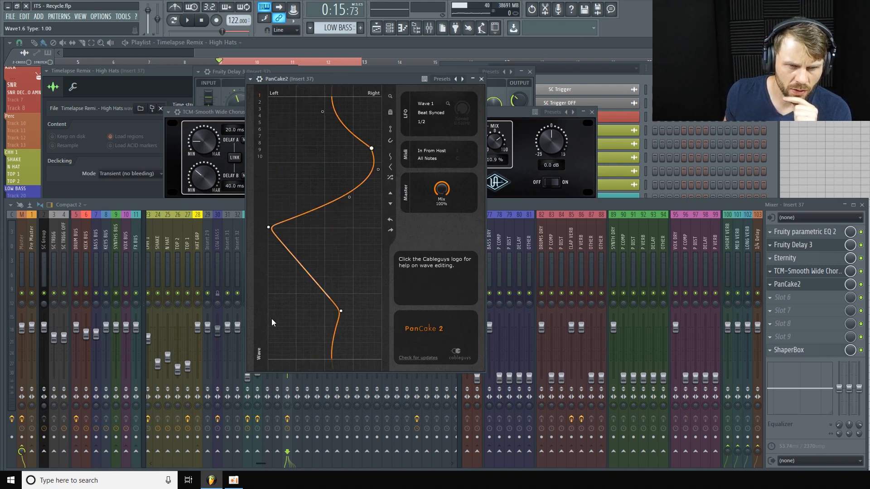
pyautogui.moveTo(268, 227); pyautogui.dragTo(294, 232)
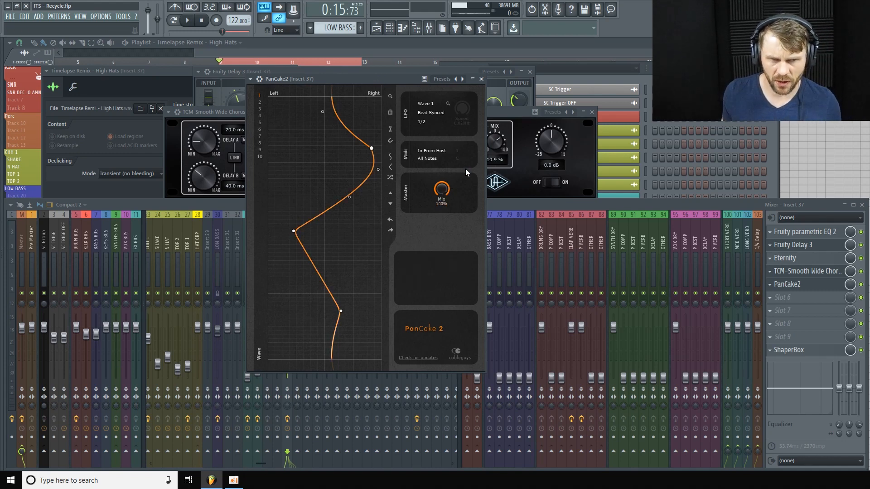
pyautogui.moveTo(294, 231); pyautogui.dragTo(288, 232)
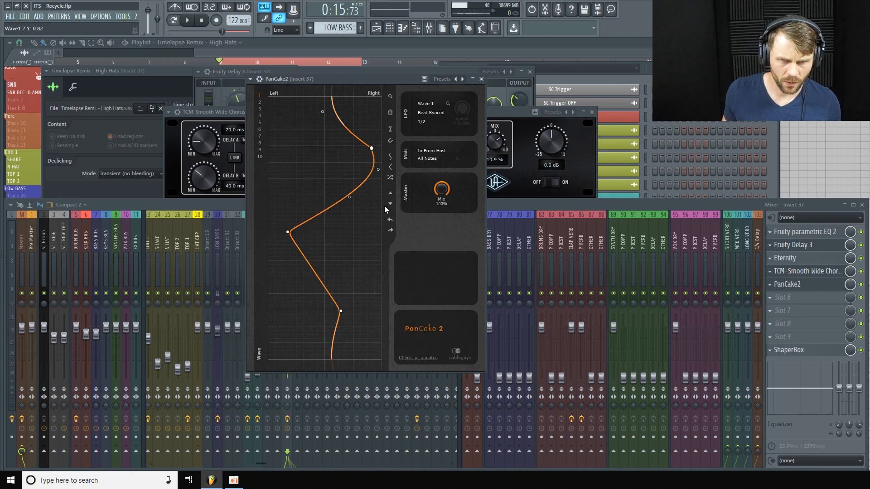
# - During loop playback, pull the waveform's right-hand peak point inward and reduce the PanCake2 mix to 43%
pyautogui.press('space')
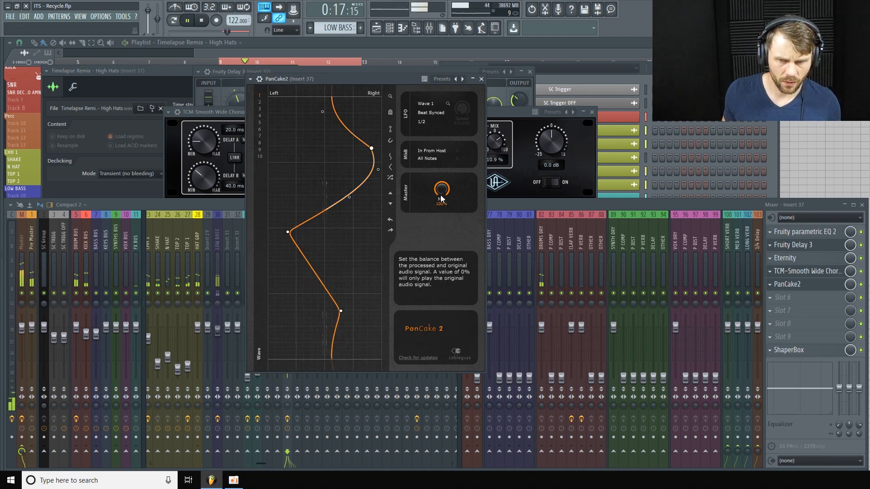
pyautogui.scroll(-1, 441, 195)
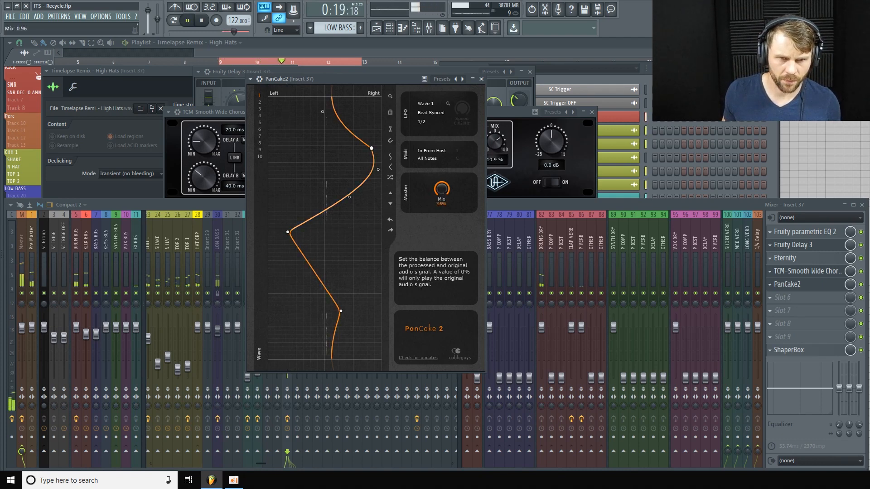
pyautogui.moveTo(379, 170); pyautogui.dragTo(358, 148)
pyautogui.moveTo(442, 188); pyautogui.dragTo(441, 230)
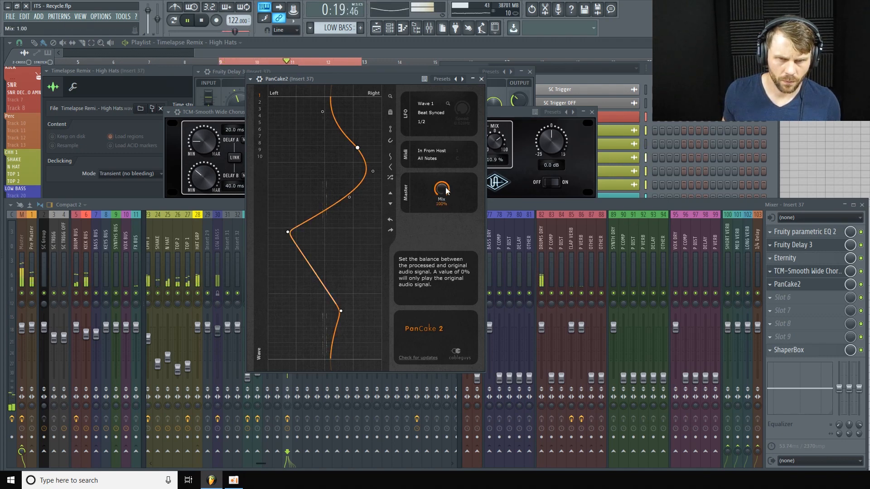
pyautogui.moveTo(442, 190); pyautogui.dragTo(442, 206)
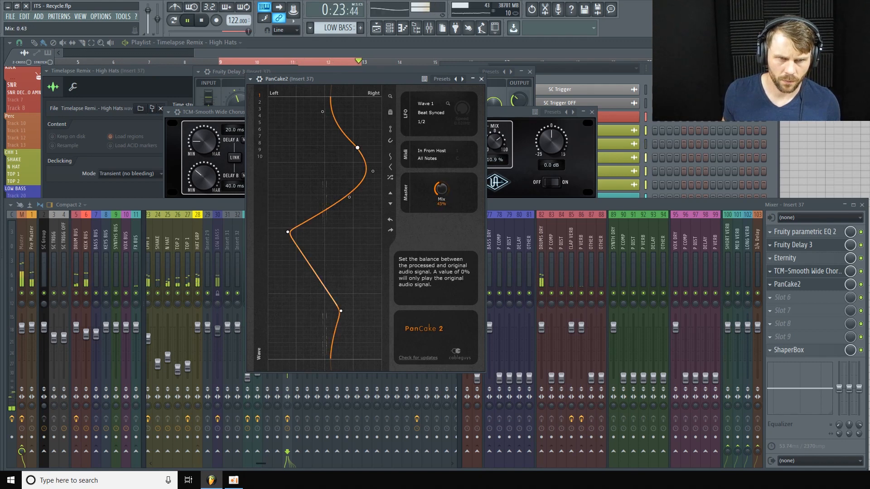
# - Fine-tune the waveform's leftmost point and settle the PanCake2 mix at 45% while the loop plays
pyautogui.moveTo(288, 232); pyautogui.dragTo(286, 233)
pyautogui.moveTo(441, 189); pyautogui.dragTo(442, 188)
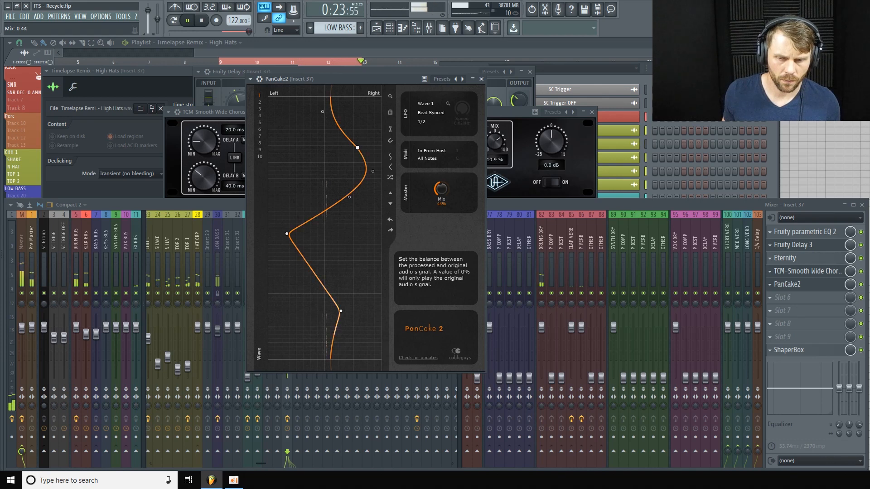
pyautogui.moveTo(287, 234); pyautogui.dragTo(289, 233)
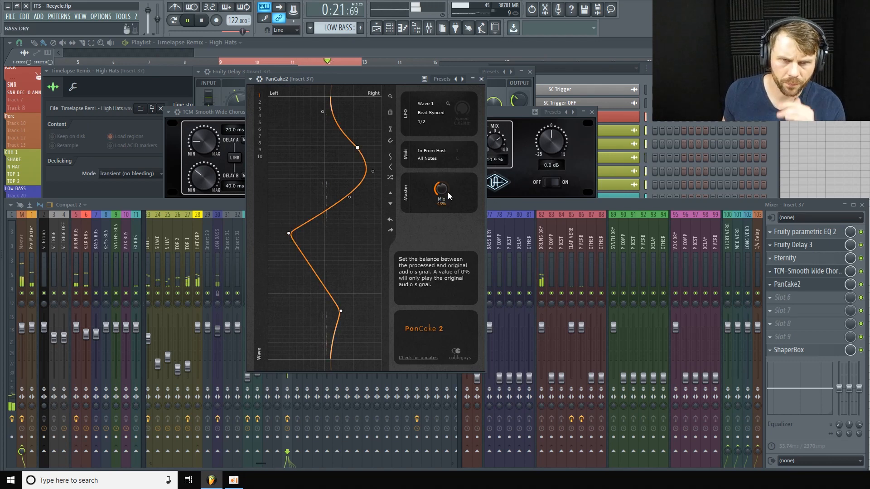
pyautogui.moveTo(442, 190); pyautogui.dragTo(442, 188)
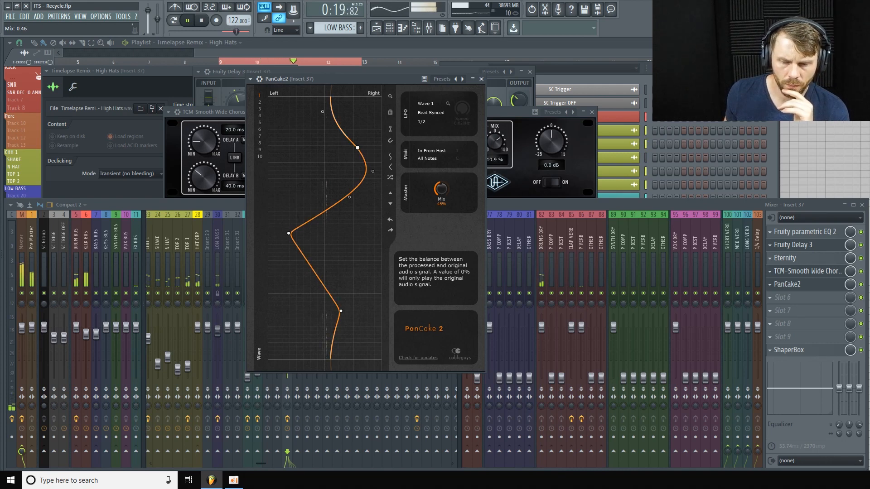
pyautogui.moveTo(442, 189); pyautogui.dragTo(449, 192)
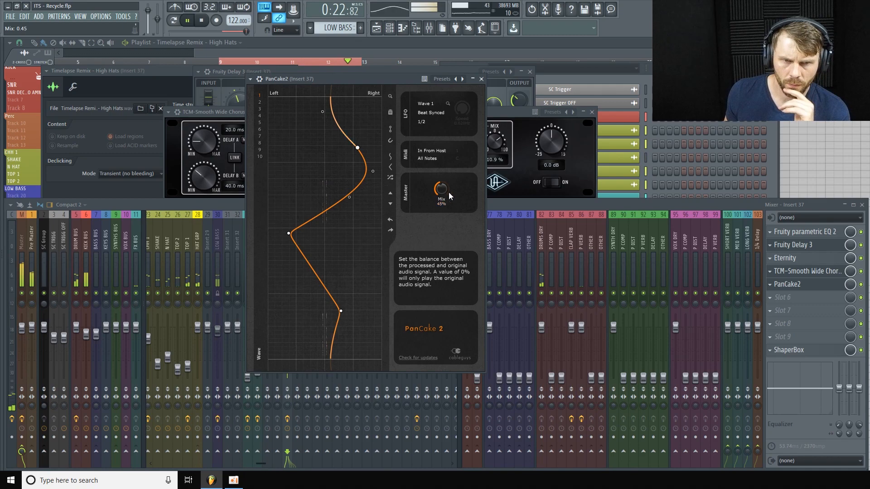
# - Compare the playing loop with the PanCake2 effect on Insert 37 bypassed and enabled, and stop playback
pyautogui.click(861, 284)
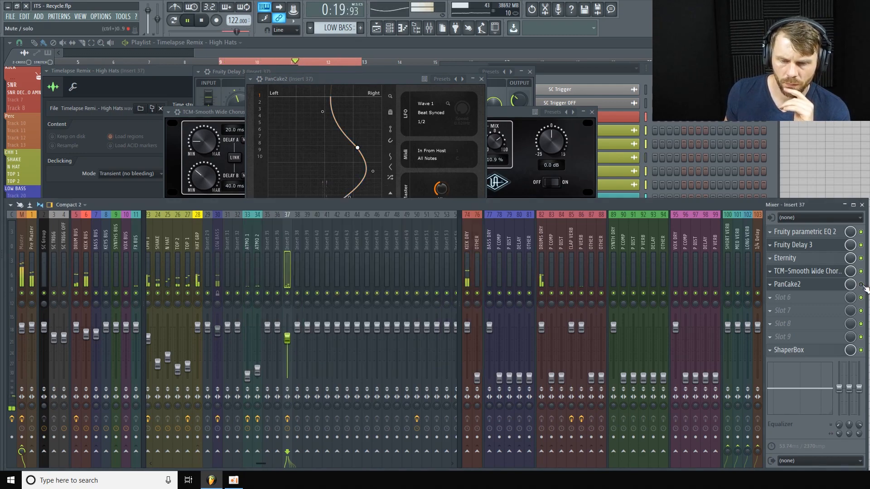
pyautogui.click(861, 284)
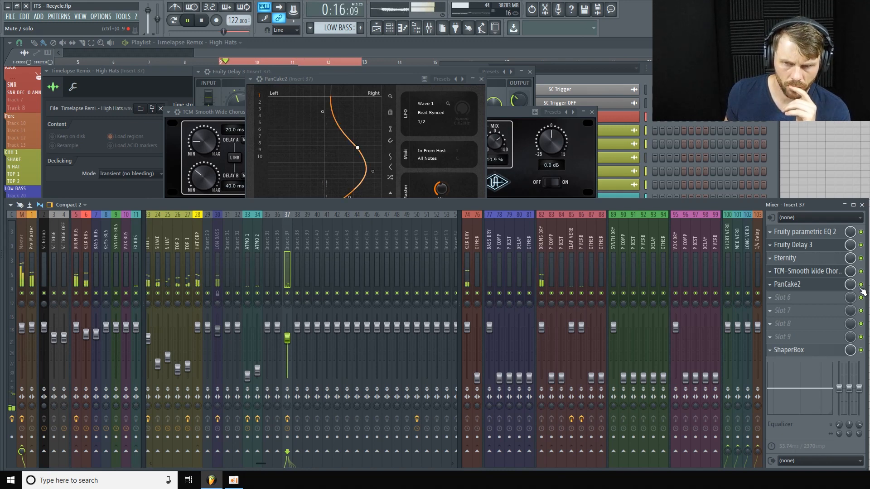
pyautogui.click(408, 78)
pyautogui.moveTo(441, 189); pyautogui.dragTo(438, 188)
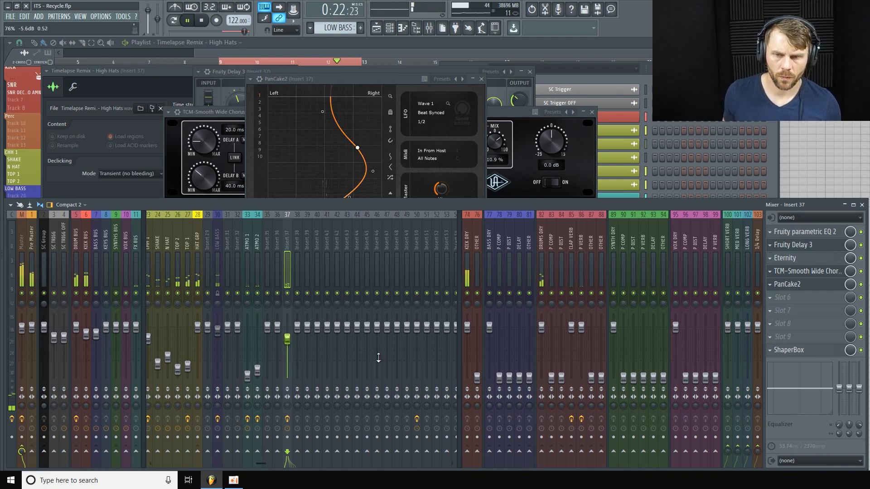
pyautogui.click(861, 284)
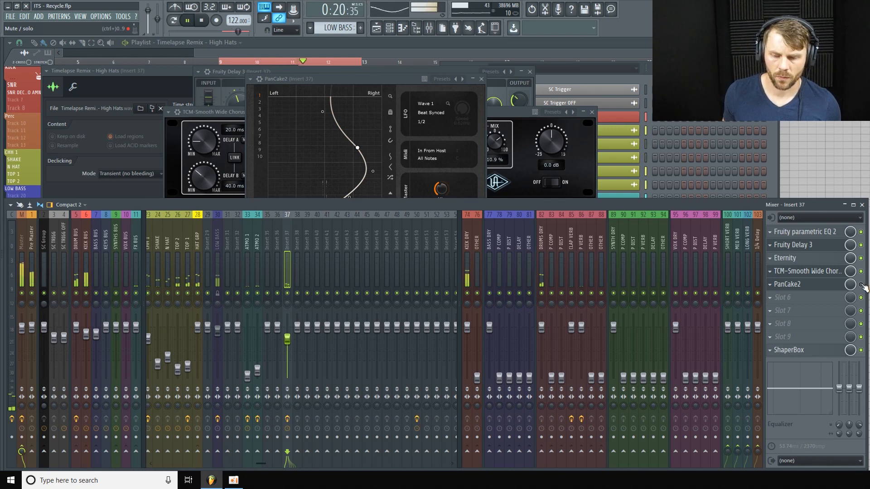
pyautogui.click(862, 284)
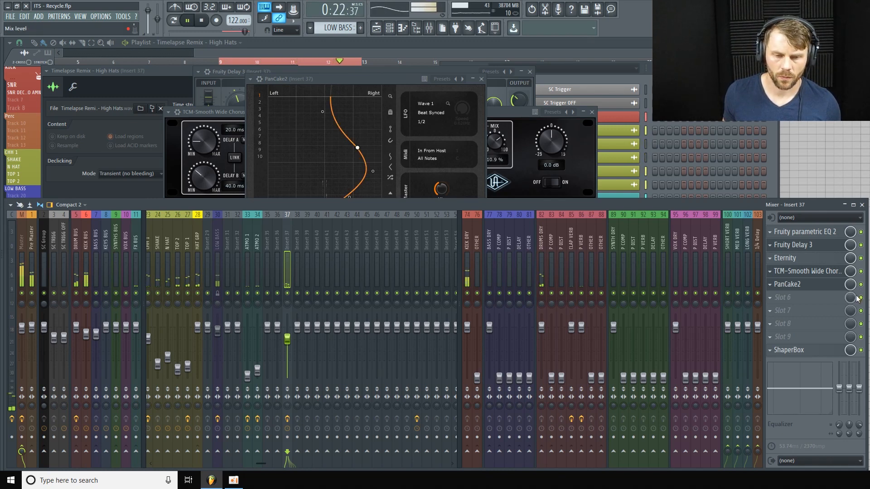
pyautogui.press('space')
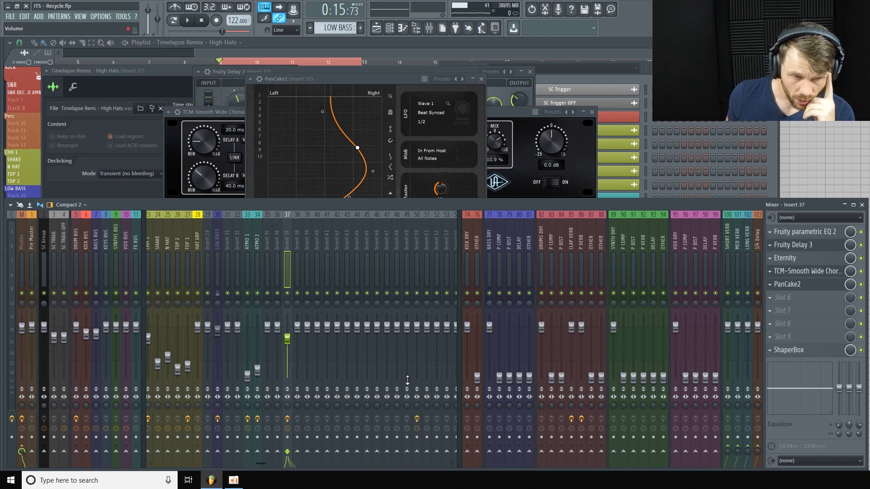
# - Rebalance Insert 37's fader against the loop, dipping to about -9.4 dB during playback before raising it again
pyautogui.moveTo(271, 467); pyautogui.dragTo(238, 473)
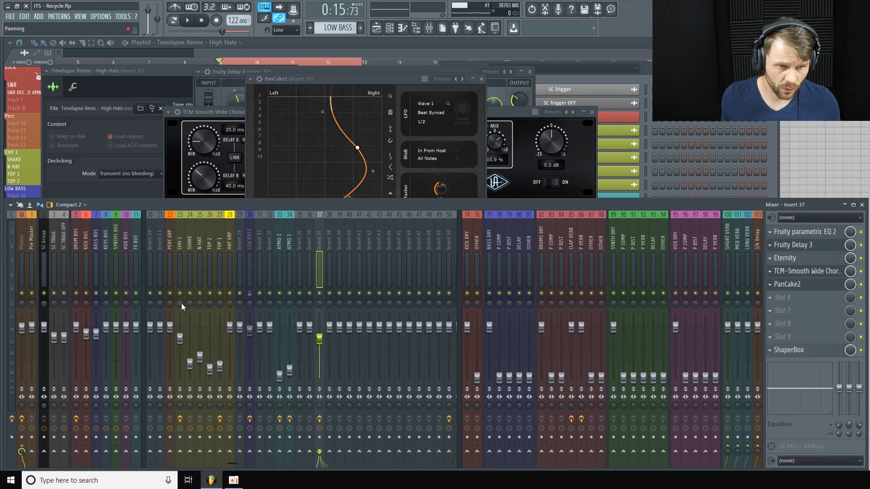
pyautogui.press('space')
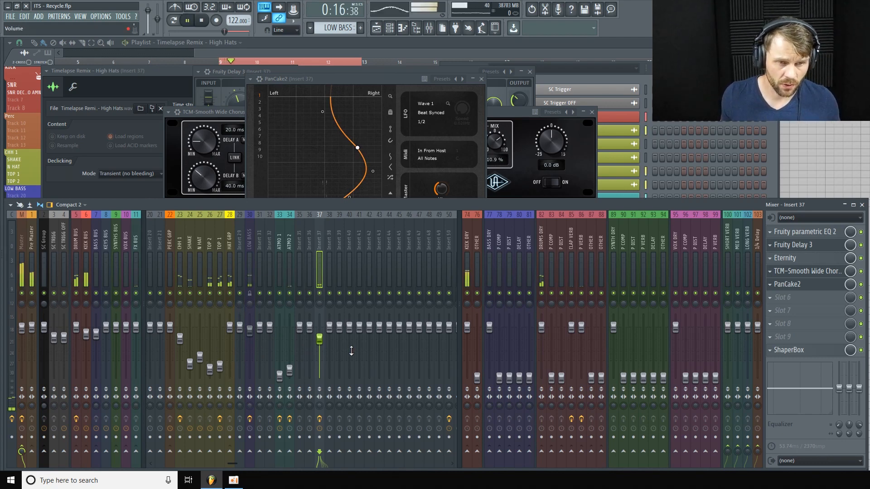
pyautogui.moveTo(320, 339); pyautogui.dragTo(320, 344)
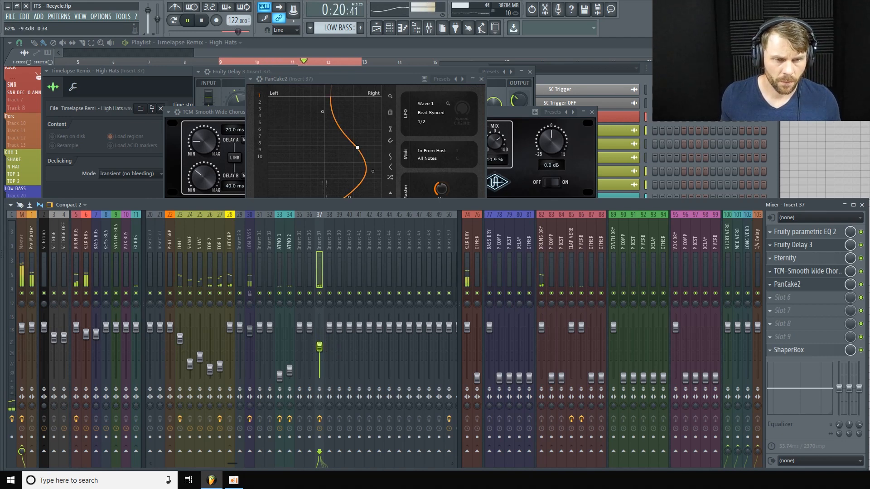
pyautogui.press('space')
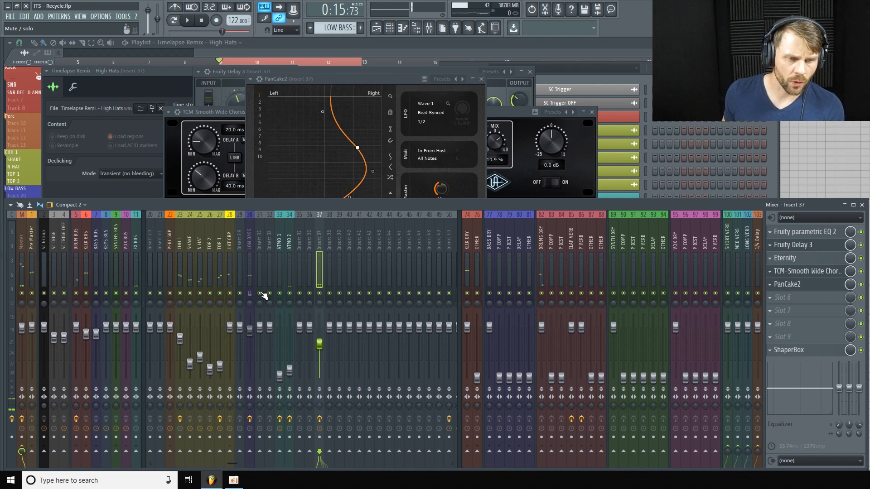
pyautogui.moveTo(319, 345); pyautogui.dragTo(319, 343)
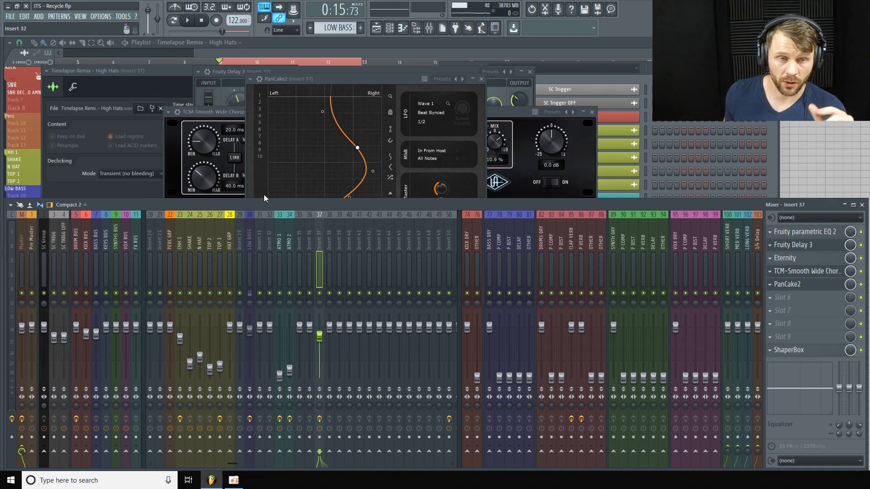
# - Create an automation clip for the channel pitch of the Timelapse Remix - High Hats sample
pyautogui.press('F12')
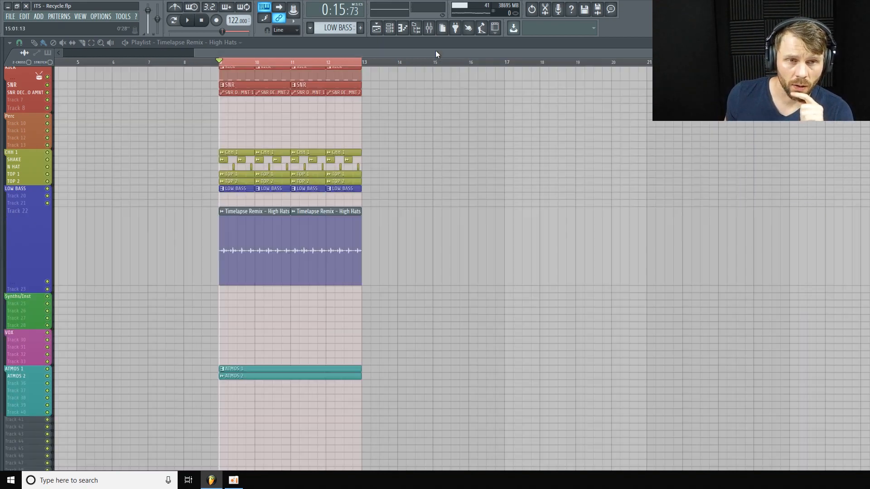
pyautogui.click(430, 29)
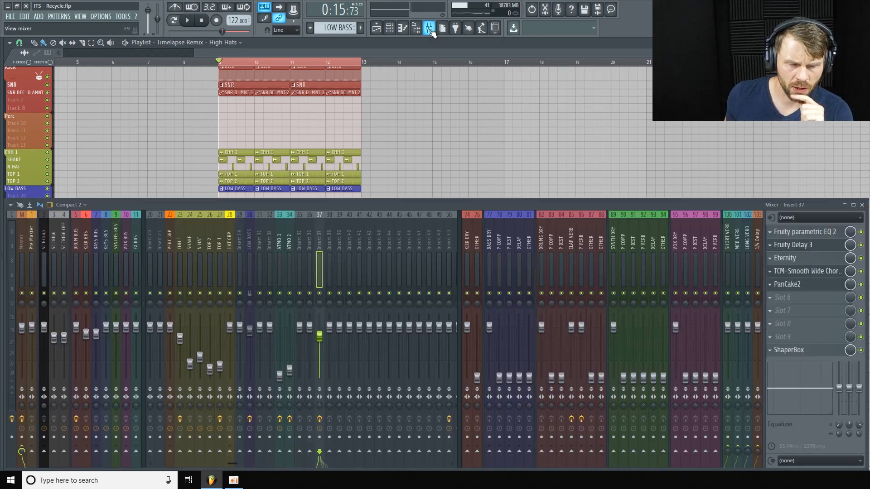
pyautogui.click(416, 28)
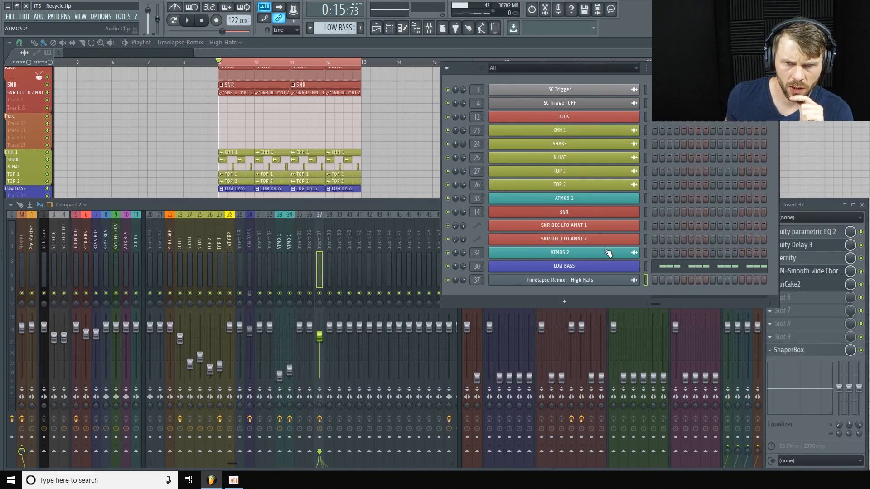
pyautogui.click(601, 281)
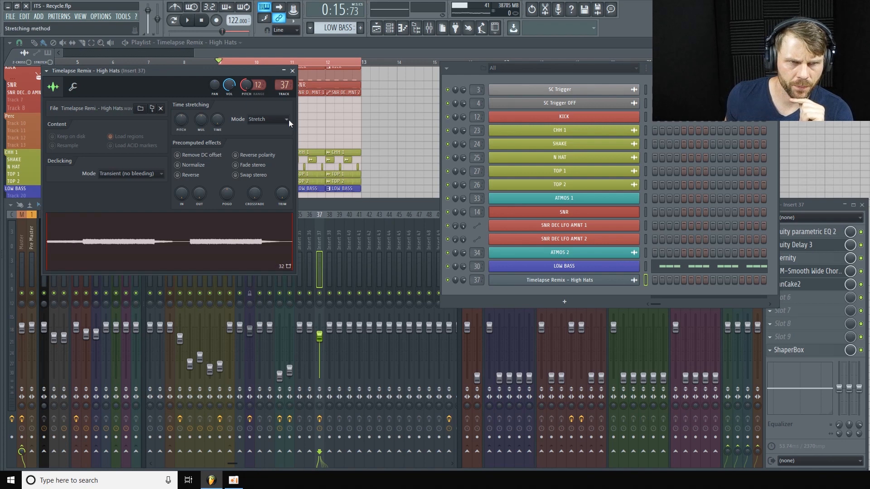
pyautogui.rightClick(247, 85)
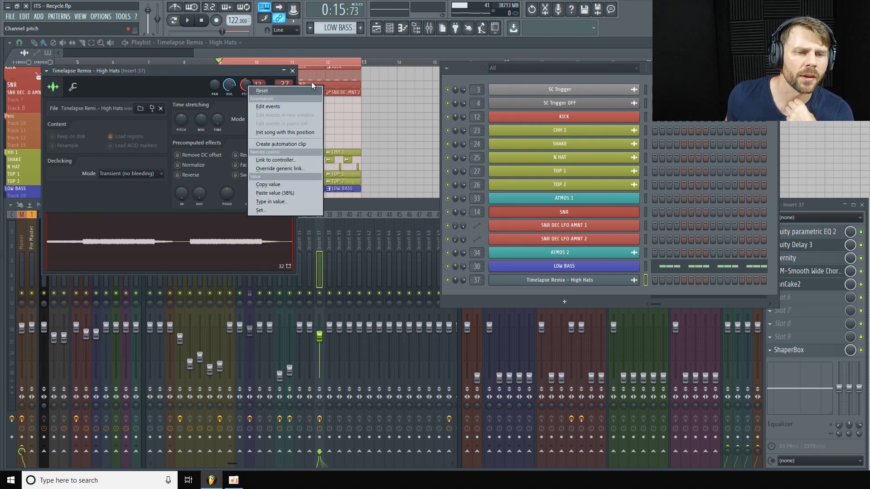
pyautogui.click(292, 145)
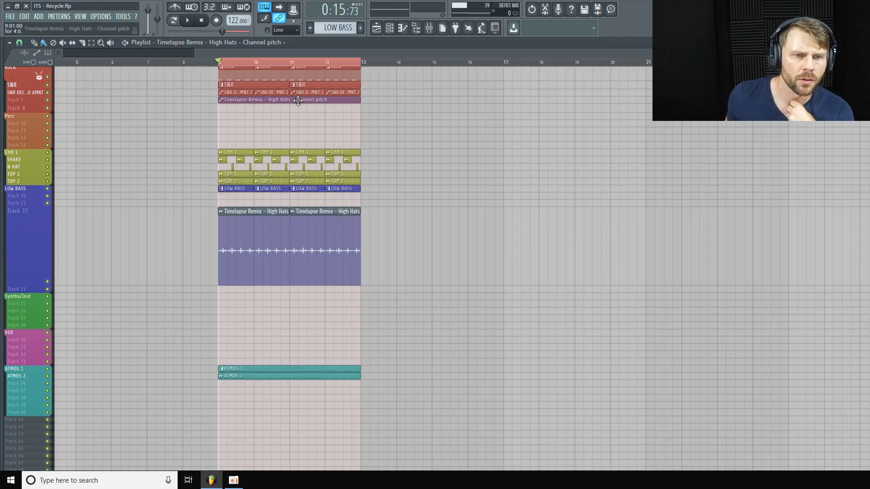
# - Move the channel pitch automation clip to Track 23 beneath the high-hat audio and make that track taller
pyautogui.moveTo(303, 272); pyautogui.dragTo(295, 291)
pyautogui.scroll(-2, 7, 243)
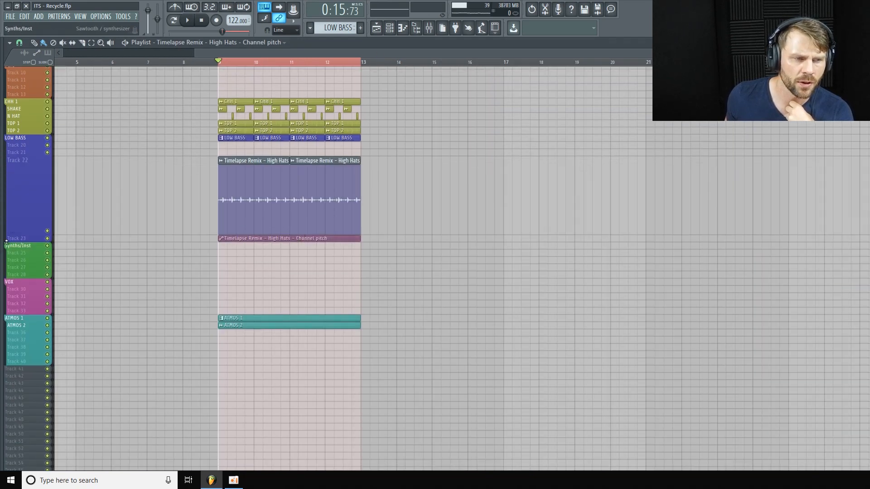
pyautogui.moveTo(28, 242); pyautogui.dragTo(27, 291)
pyautogui.scroll(-3, 318, 195)
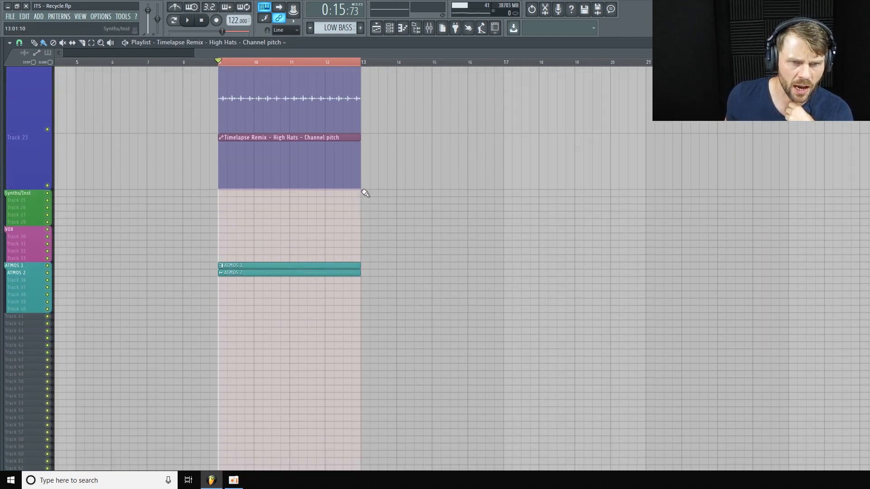
# - Shorten the pitch automation clip to half a bar and repeat it as eight consecutive clips from bar 9 to bar 13
pyautogui.moveTo(363, 190); pyautogui.dragTo(248, 220)
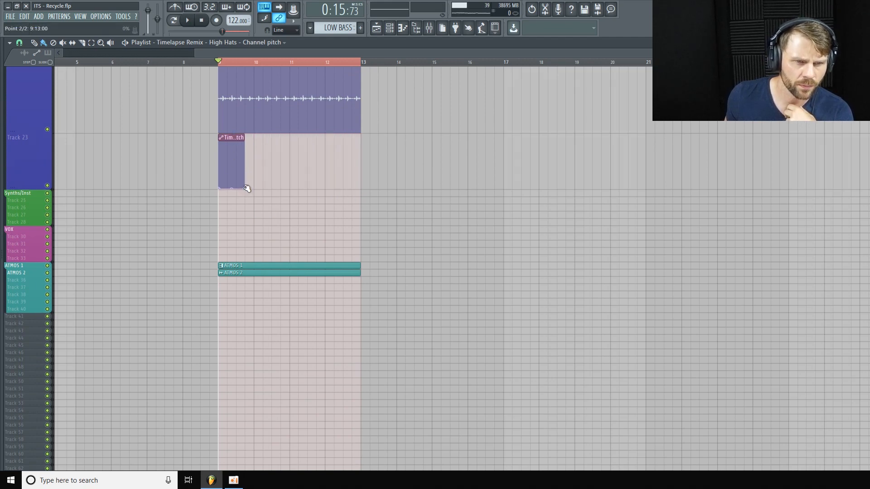
pyautogui.moveTo(239, 191)
pyautogui.mouseDown()
pyautogui.moveTo(347, 203)
pyautogui.moveTo(361, 169)
pyautogui.mouseUp()
pyautogui.moveTo(854, 53); pyautogui.dragTo(711, 56)
pyautogui.scroll(2, 171, 200)
pyautogui.moveTo(31, 184); pyautogui.dragTo(30, 170)
# - Copy the channel pitch value of the Timelapse Remix - High Hats sample
pyautogui.click(389, 31)
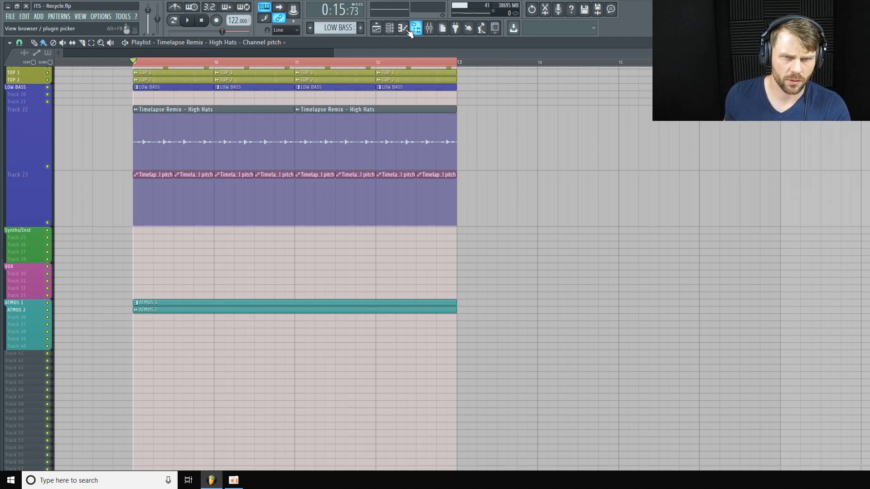
pyautogui.click(430, 28)
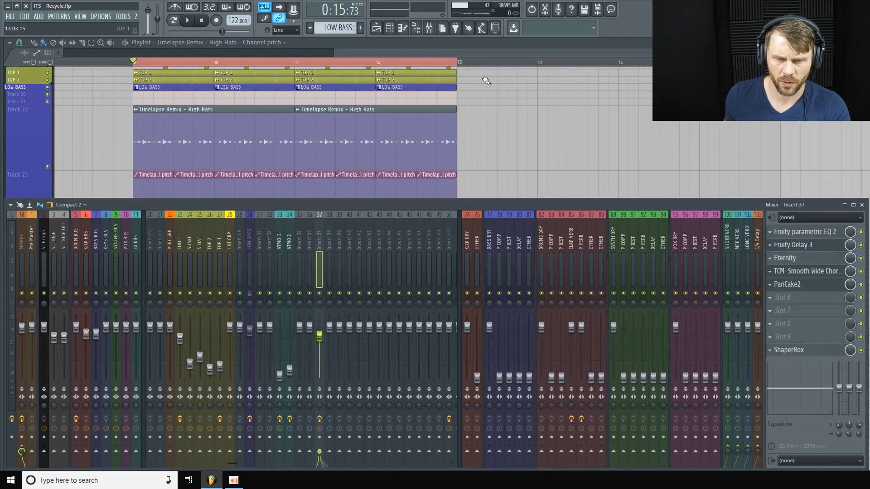
pyautogui.click(390, 28)
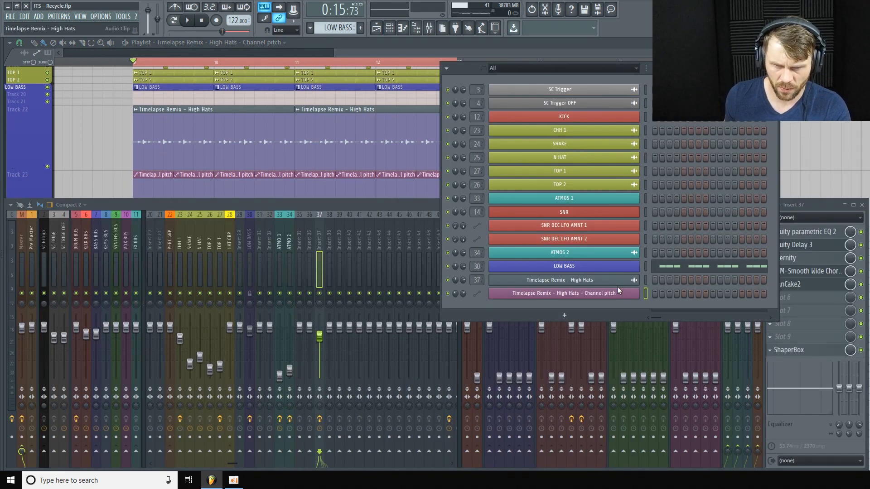
pyautogui.click(606, 279)
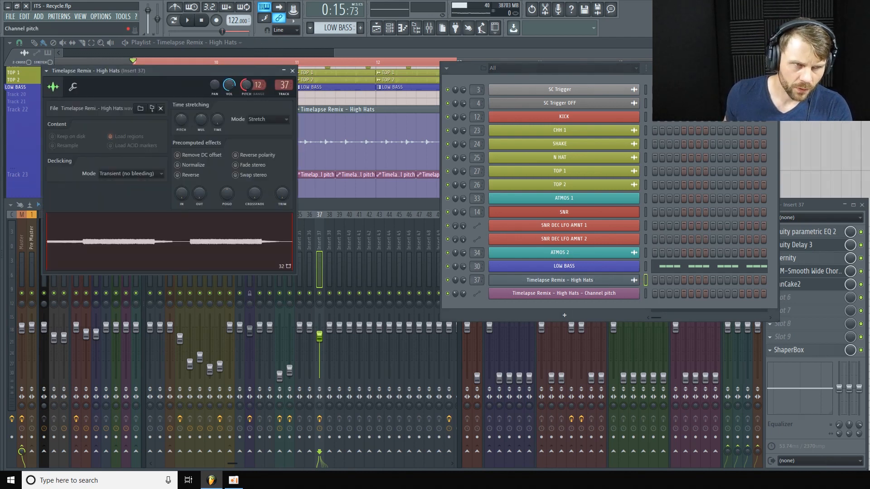
pyautogui.rightClick(248, 90)
pyautogui.click(274, 186)
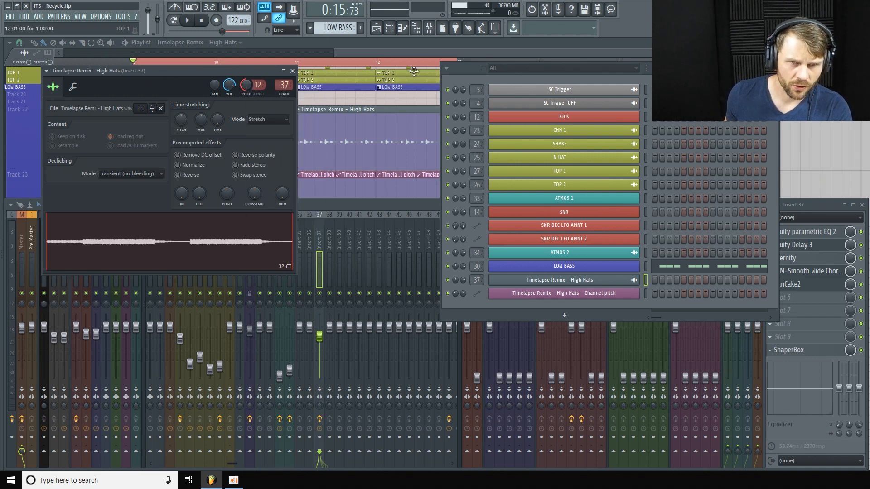
# - Enlarge Track 23 and paste the copied pitch value into the end point of the first automation clip
pyautogui.click(416, 52)
pyautogui.scroll(-3, 241, 233)
pyautogui.scroll(2, 226, 232)
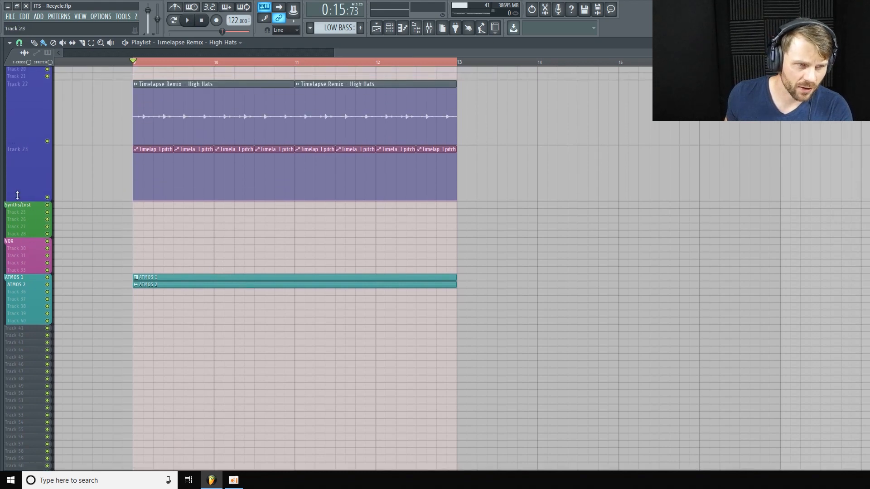
pyautogui.moveTo(17, 196); pyautogui.dragTo(17, 228)
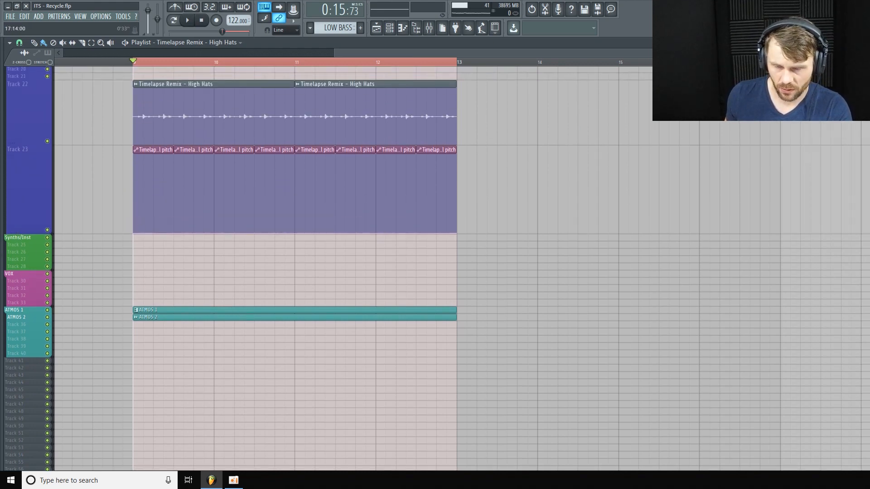
pyautogui.moveTo(712, 52); pyautogui.dragTo(581, 52)
pyautogui.moveTo(26, 233); pyautogui.dragTo(164, 241)
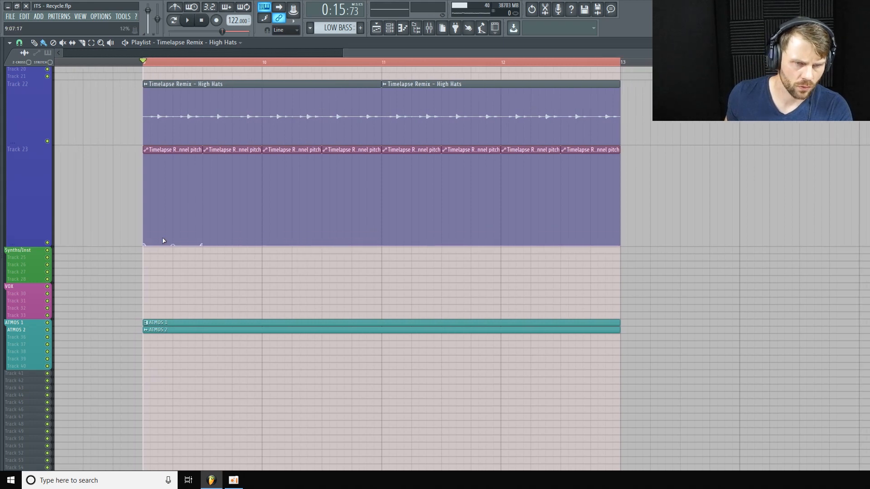
pyautogui.rightClick(204, 247)
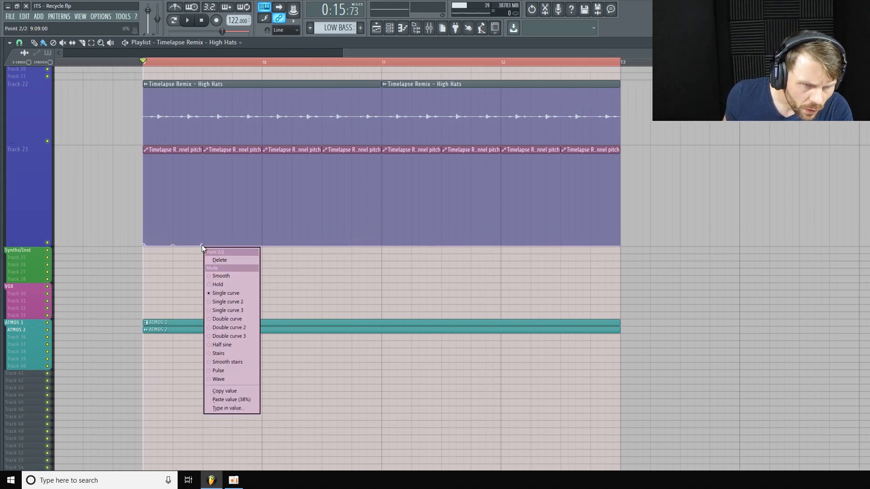
pyautogui.click(237, 403)
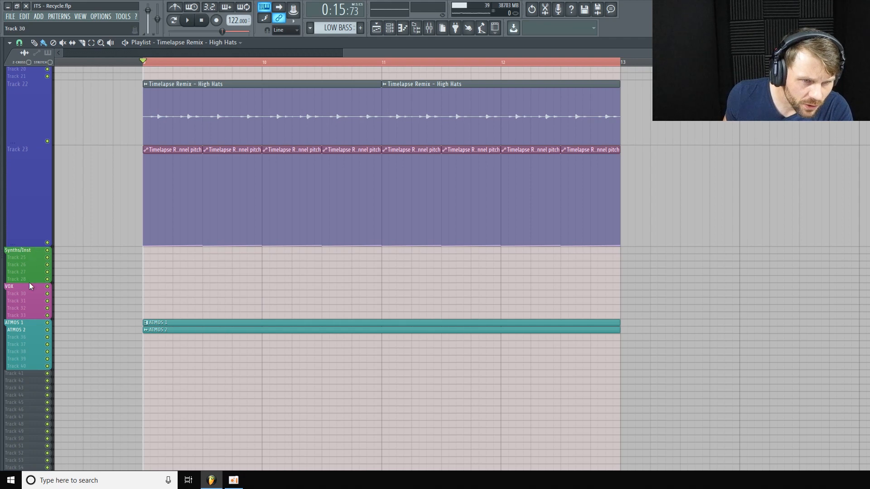
# - Readjust the height of Track 23, which holds the pitch automation clips
pyautogui.moveTo(28, 247); pyautogui.dragTo(33, 370)
pyautogui.scroll(-3, 194, 348)
pyautogui.scroll(1, 137, 296)
pyautogui.moveTo(16, 309); pyautogui.dragTo(74, 152)
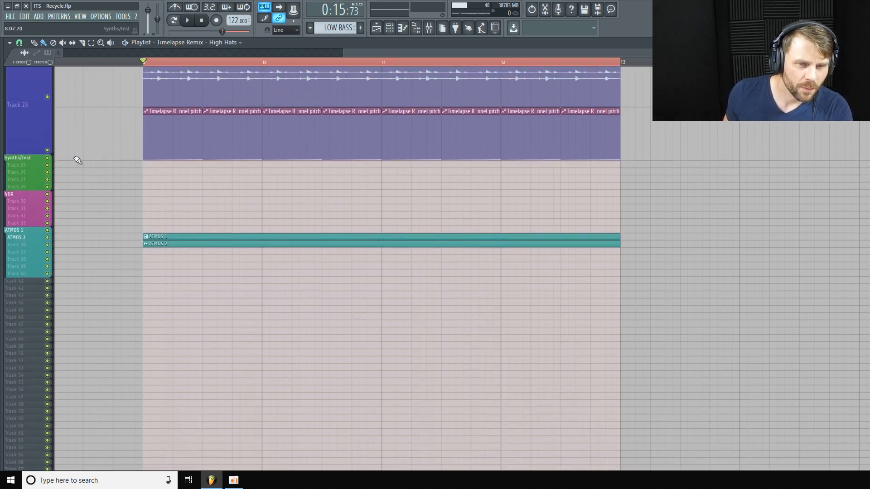
pyautogui.scroll(3, 90, 173)
# - Play the loop and compare it with the Track 23 pitch automation muted and unmuted
pyautogui.press('space')
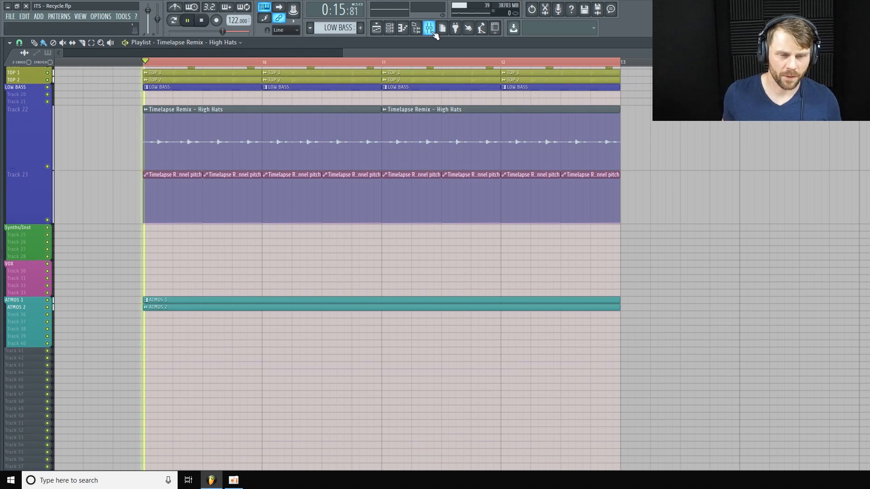
pyautogui.moveTo(52, 223); pyautogui.dragTo(53, 239)
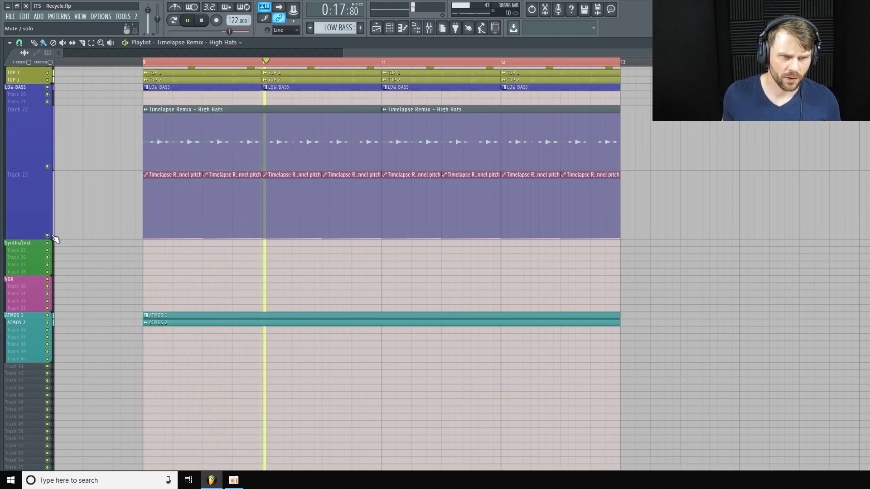
pyautogui.click(48, 236)
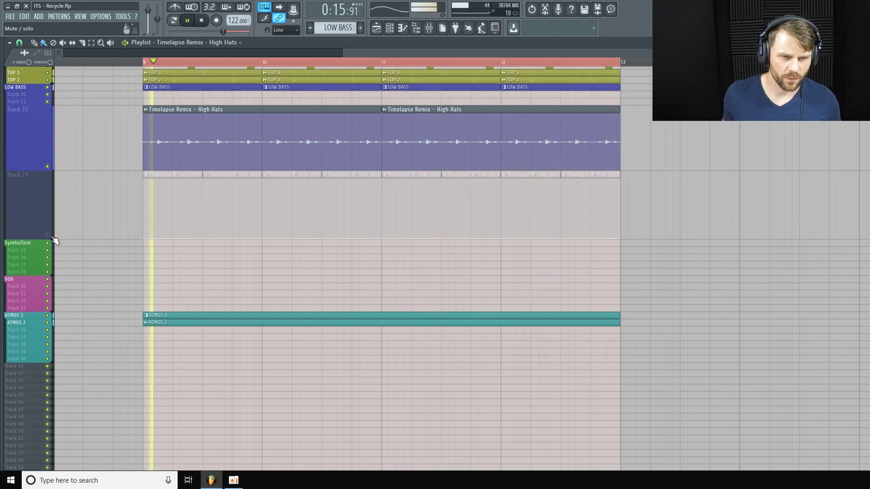
pyautogui.click(49, 236)
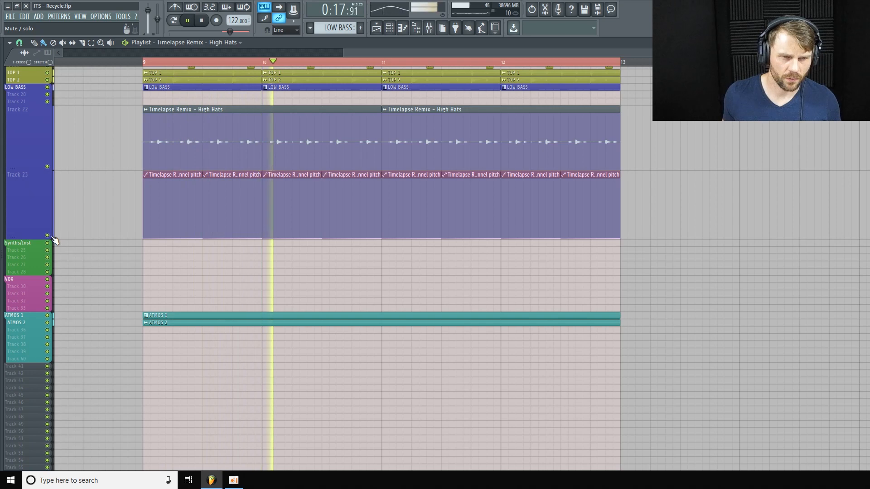
# - Mute and unmute the Track 23 pitch automation once more during playback to hear the difference, and stop playback
pyautogui.click(48, 236)
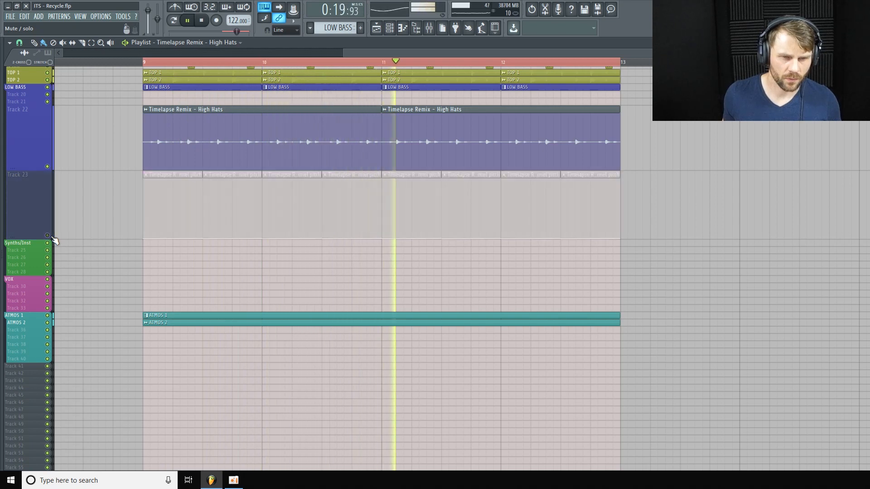
pyautogui.click(50, 236)
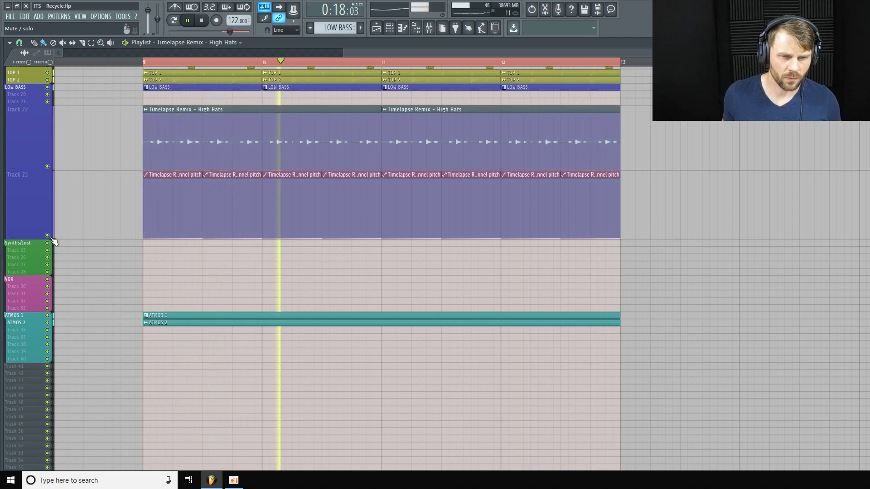
pyautogui.click(52, 239)
pyautogui.moveTo(53, 239); pyautogui.dragTo(45, 223)
pyautogui.click(47, 229)
pyautogui.press('space')
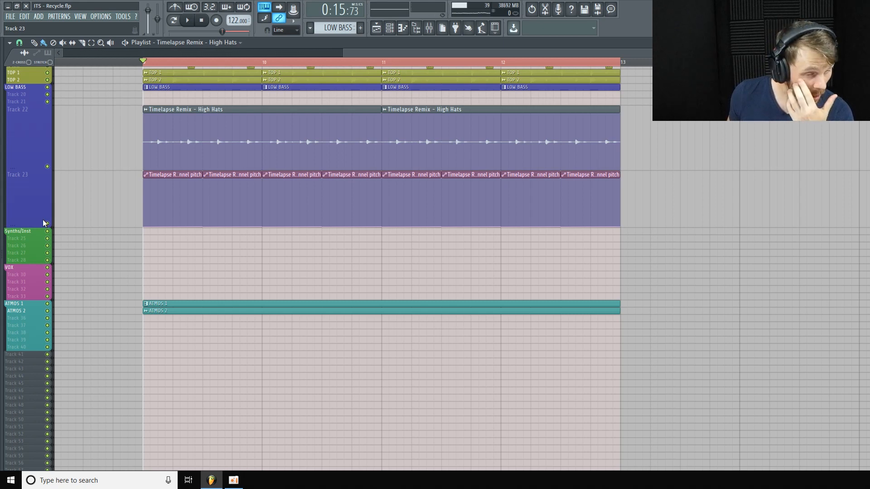
# - Enlarge Track 23 and raise the end point of the first pitch automation clip to about 29%
pyautogui.moveTo(21, 226); pyautogui.dragTo(21, 213)
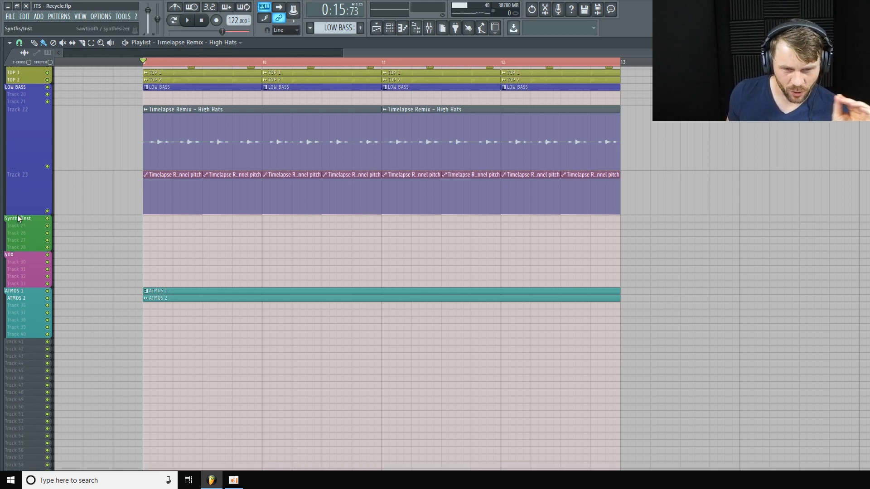
pyautogui.moveTo(26, 215); pyautogui.dragTo(26, 222)
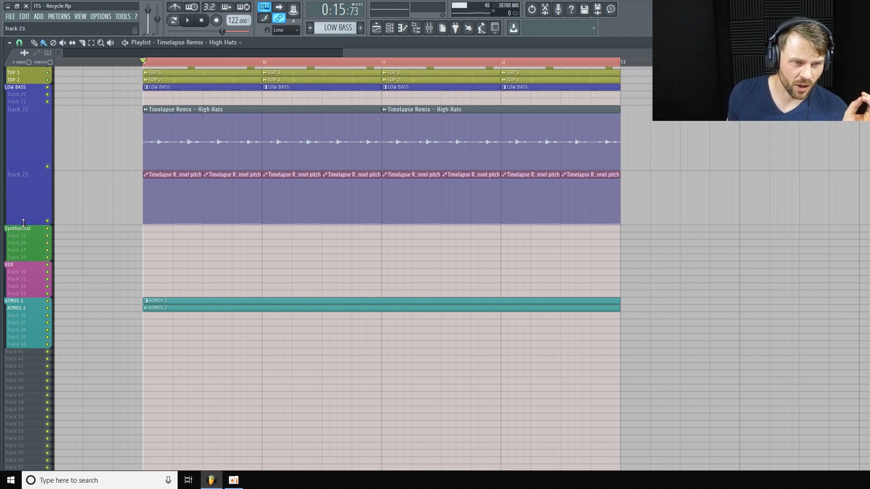
pyautogui.moveTo(27, 220); pyautogui.dragTo(25, 259)
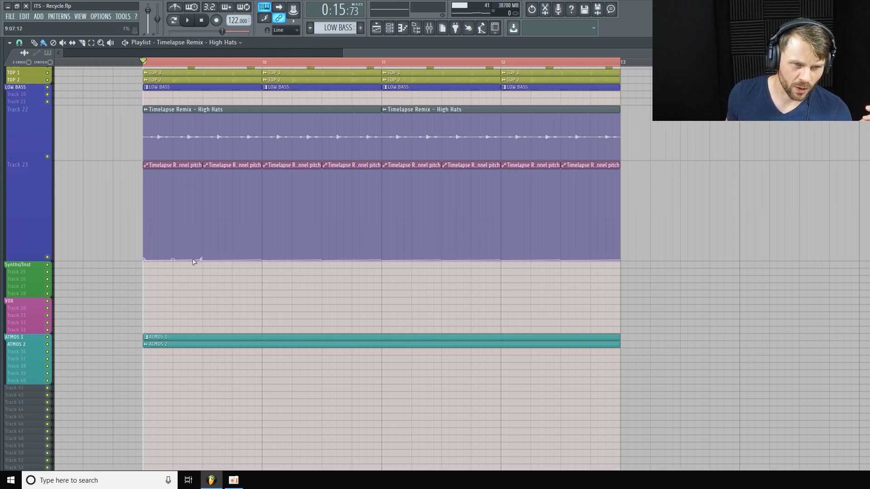
pyautogui.moveTo(204, 260); pyautogui.dragTo(206, 235)
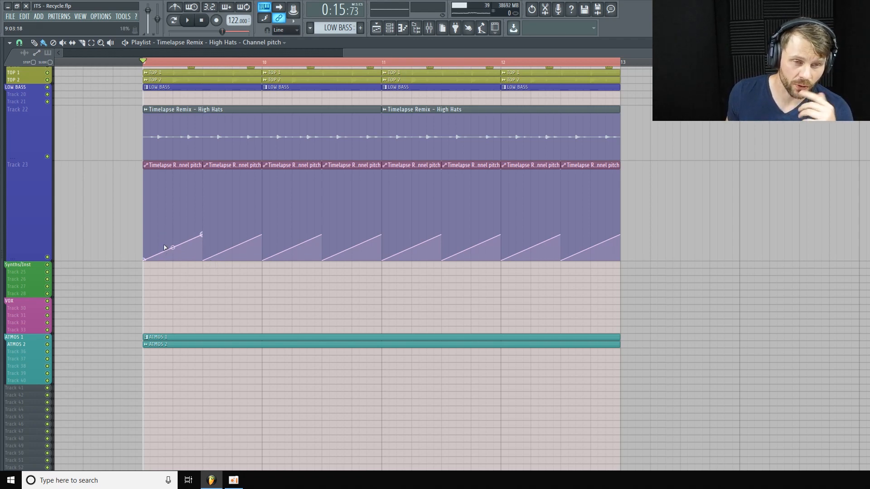
# - Play the loop while trying different curve tensions on the first pitch automation clip, and reset the curve to a straight ramp
pyautogui.press('space')
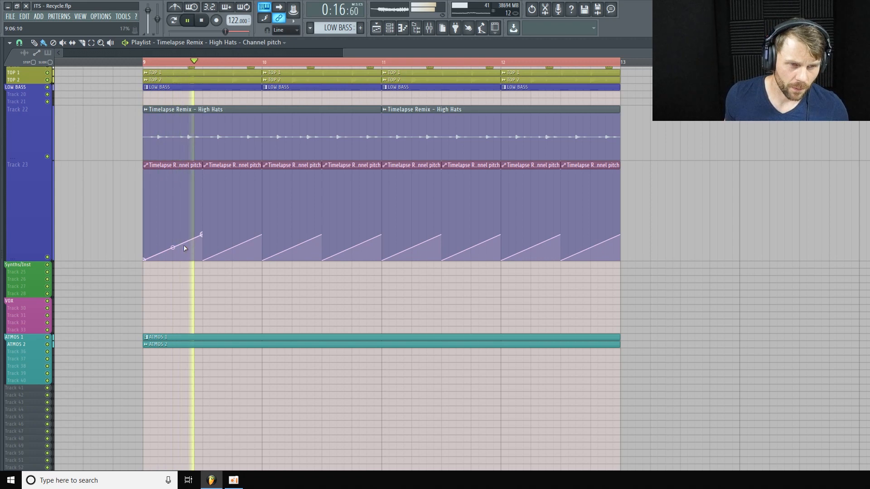
pyautogui.moveTo(173, 247); pyautogui.dragTo(173, 235)
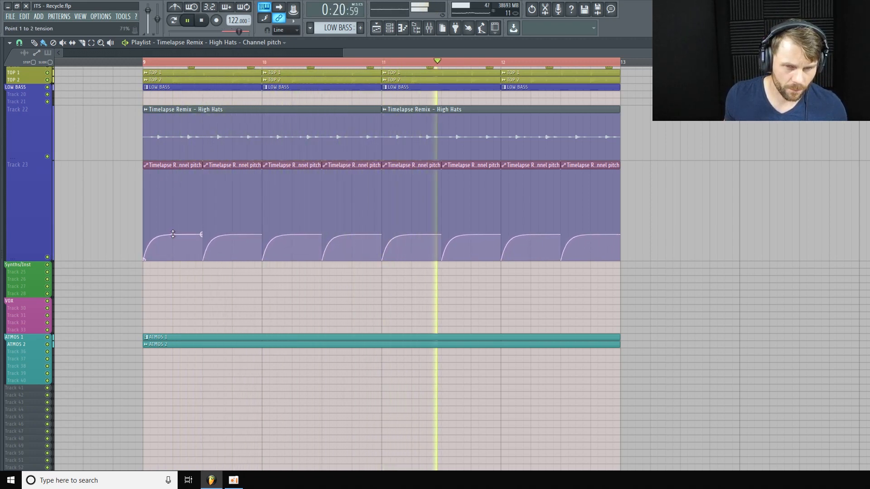
pyautogui.moveTo(172, 235); pyautogui.dragTo(173, 259)
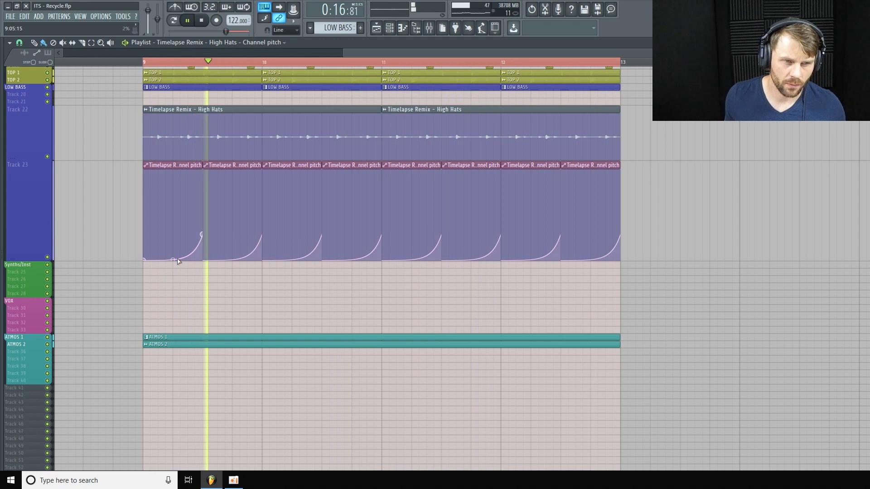
pyautogui.moveTo(174, 258); pyautogui.dragTo(173, 239)
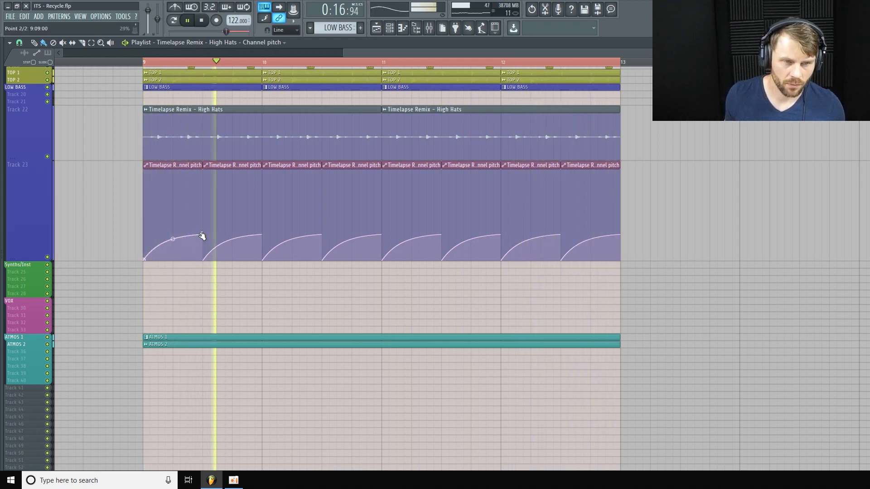
pyautogui.press('space')
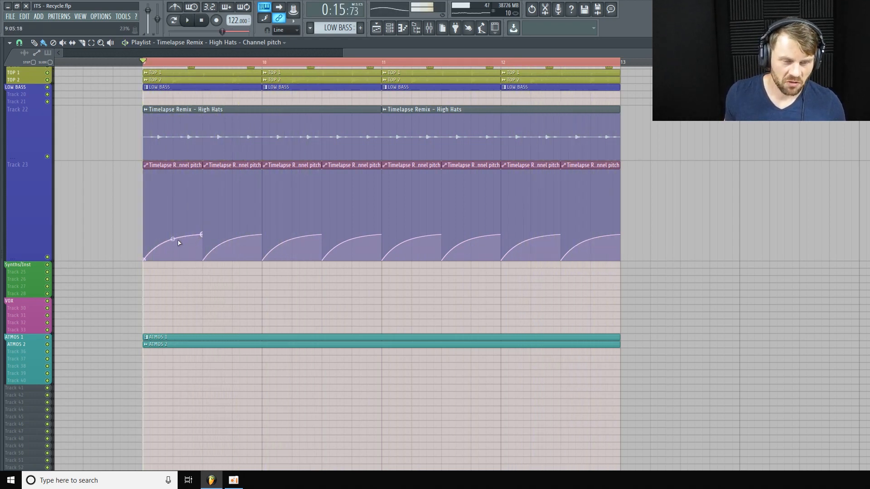
pyautogui.rightClick(174, 240)
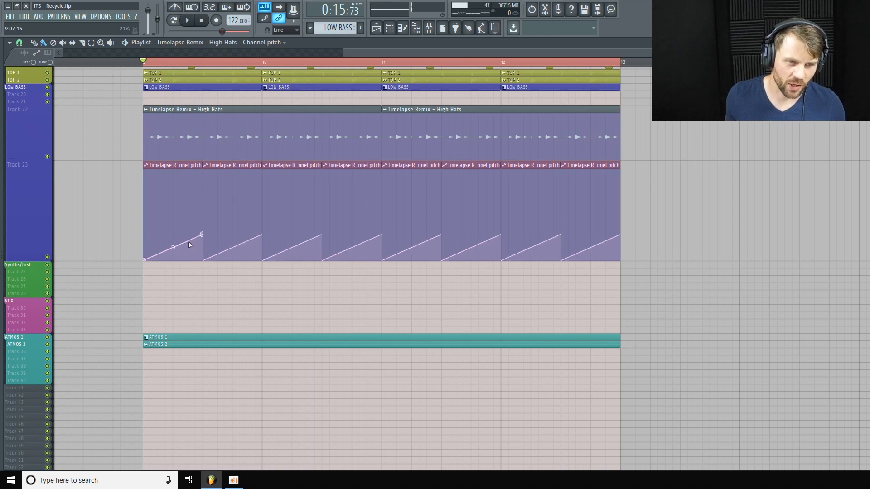
# - Paste the copied 38% value into the first pitch clip's end point and reduce the heights of Tracks 22 and 23
pyautogui.rightClick(203, 236)
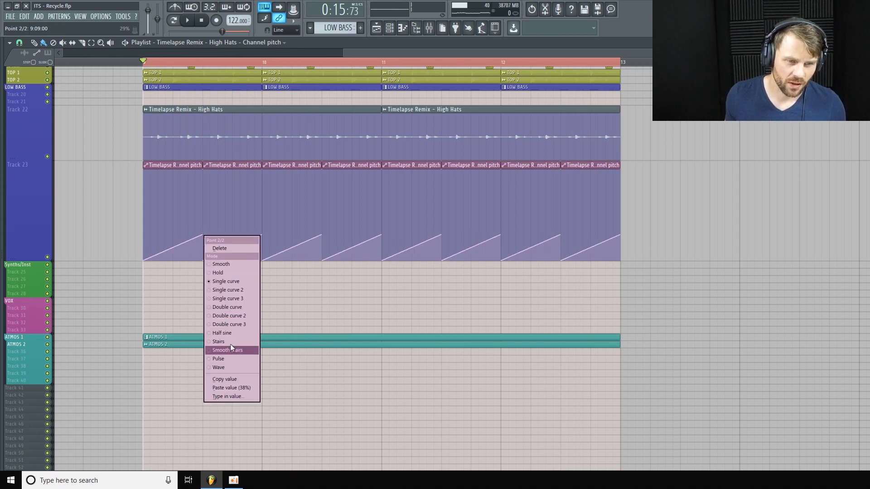
pyautogui.click(249, 388)
pyautogui.moveTo(48, 261); pyautogui.dragTo(45, 225)
pyautogui.scroll(2, 43, 275)
pyautogui.moveTo(43, 273); pyautogui.dragTo(41, 256)
pyautogui.moveTo(32, 202); pyautogui.dragTo(30, 176)
pyautogui.moveTo(712, 53); pyautogui.dragTo(674, 53)
pyautogui.scroll(2, 175, 215)
pyautogui.moveTo(30, 233); pyautogui.dragTo(62, 226)
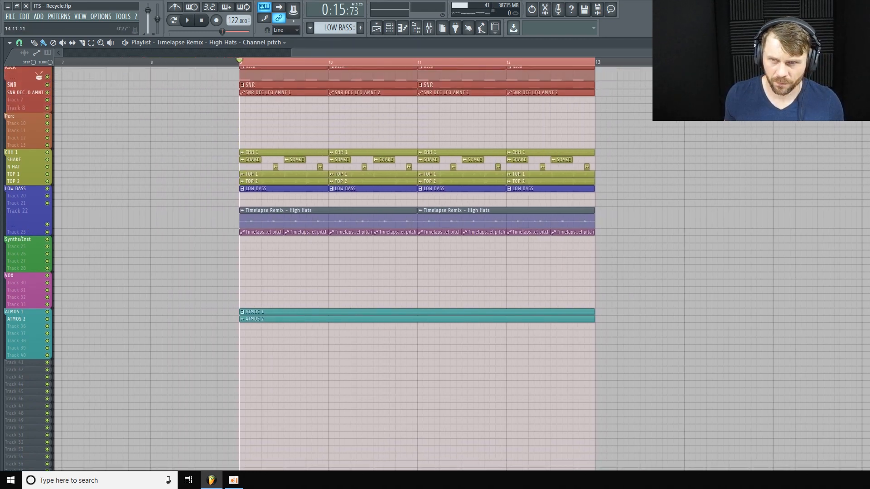
# - Play the full arrangement loop, compare it with Track 23 muted and unmuted, and trim the track height slightly
pyautogui.moveTo(742, 54); pyautogui.dragTo(767, 54)
pyautogui.press('space')
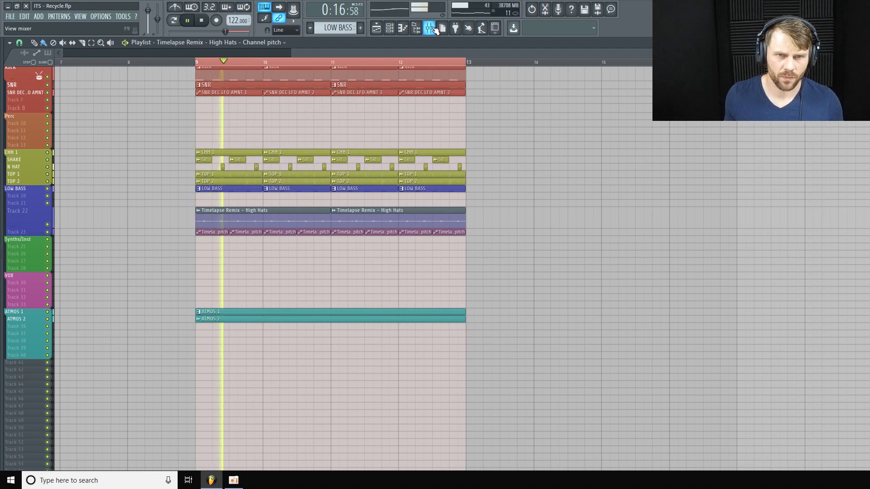
pyautogui.click(49, 233)
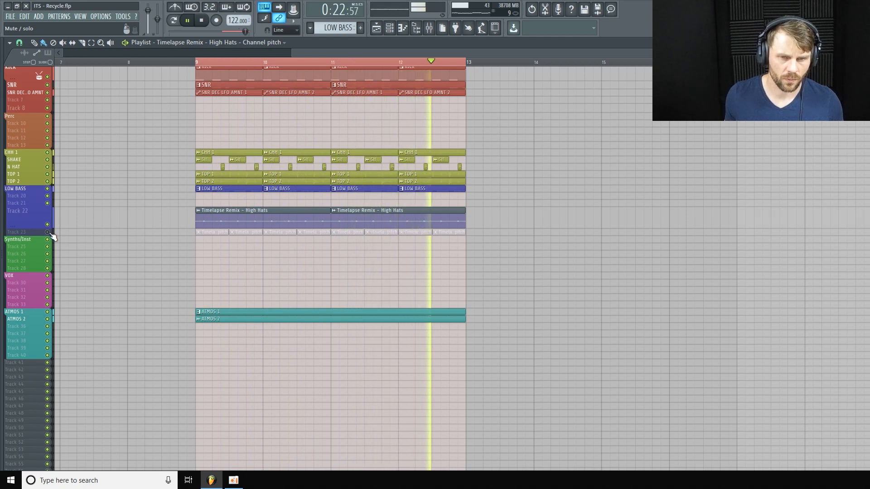
pyautogui.click(50, 234)
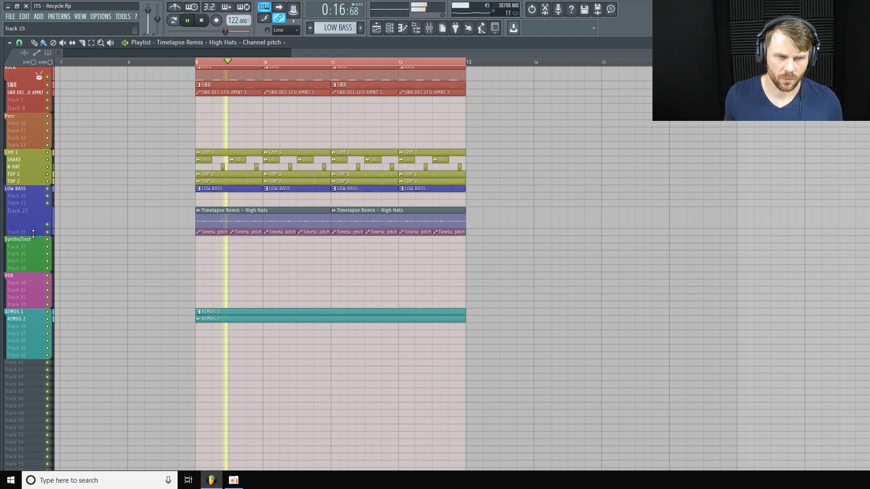
pyautogui.moveTo(35, 226); pyautogui.dragTo(35, 225)
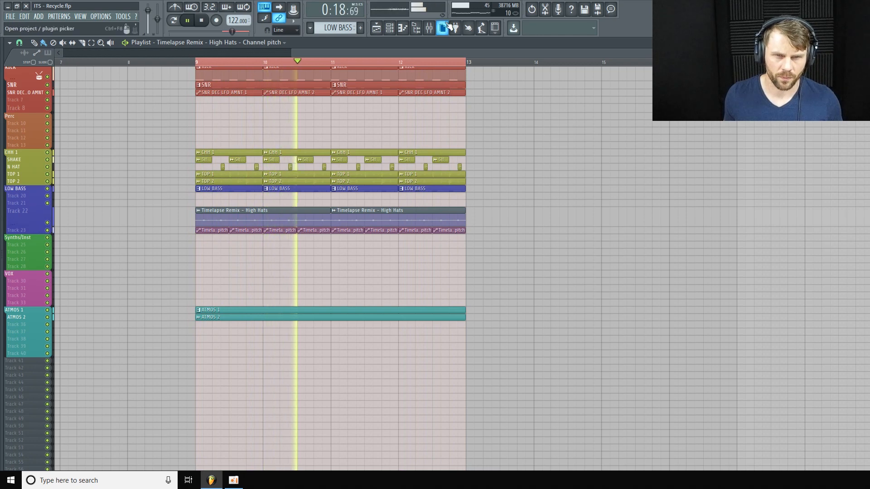
# - Lower the mixer volume of Insert 37 to slightly below -12.4 dB while the loop plays, and stop playback
pyautogui.press('F9')
pyautogui.moveTo(319, 336); pyautogui.dragTo(319, 350)
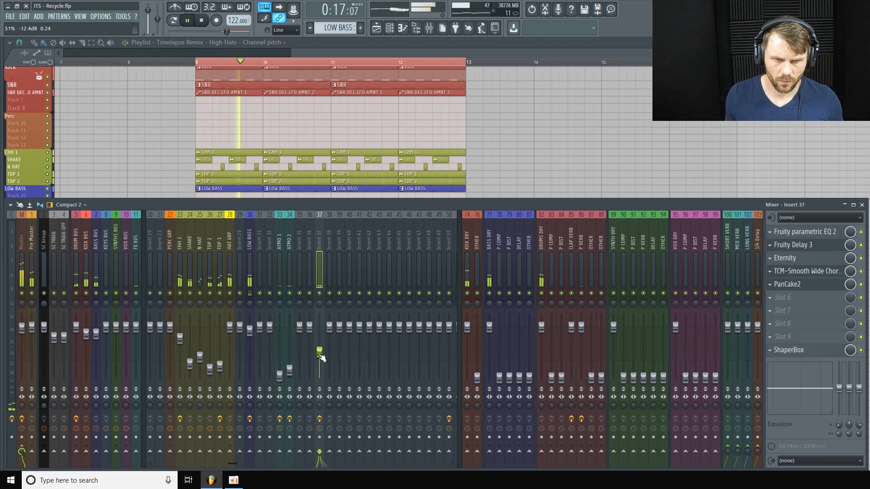
pyautogui.moveTo(320, 354); pyautogui.dragTo(320, 356)
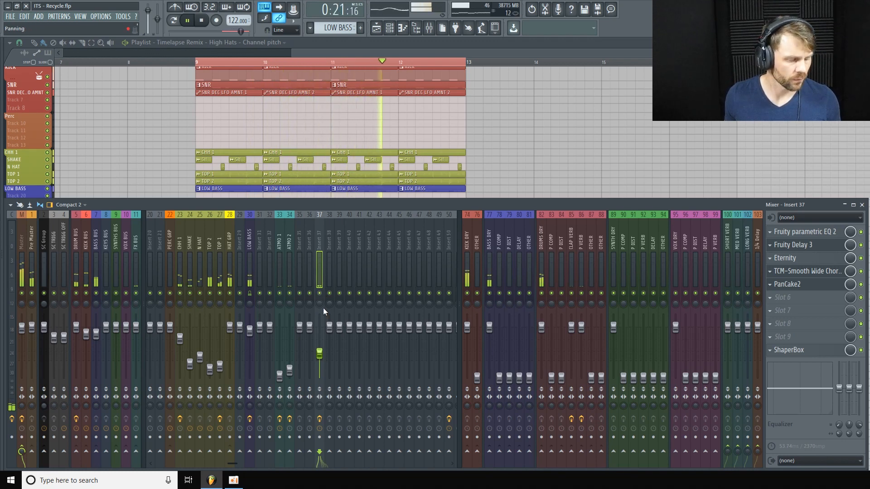
pyautogui.moveTo(322, 356); pyautogui.dragTo(323, 356)
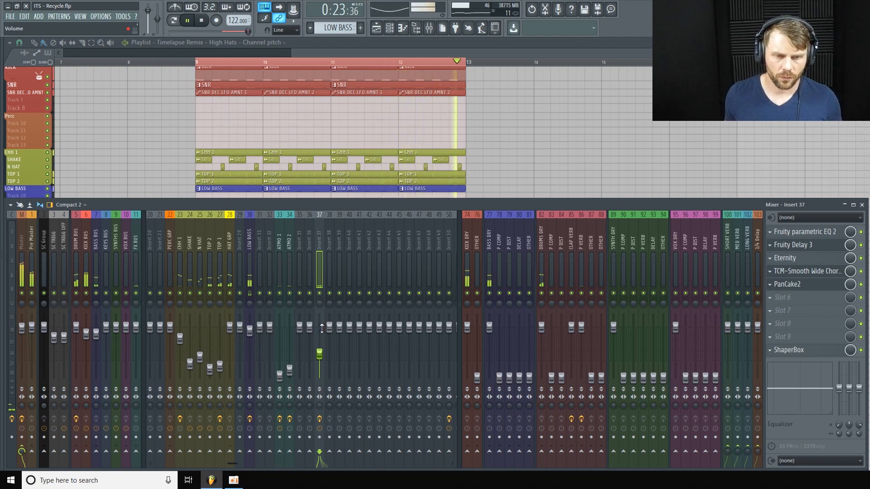
pyautogui.press('space')
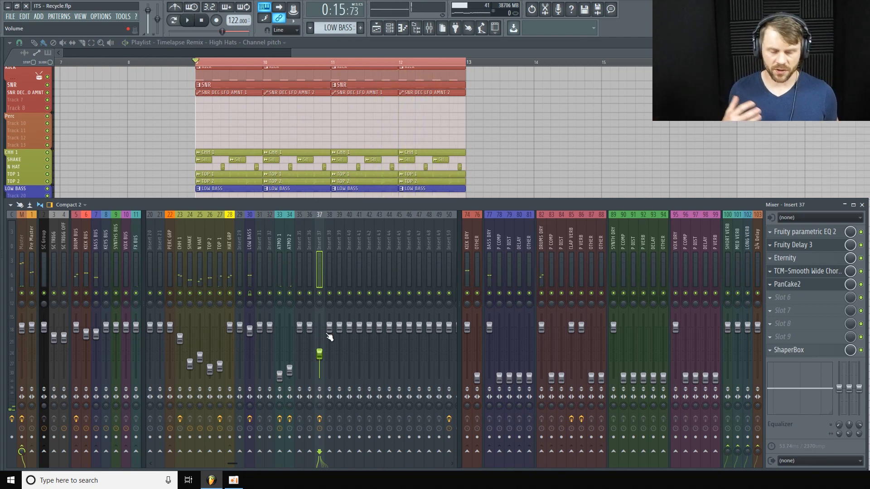